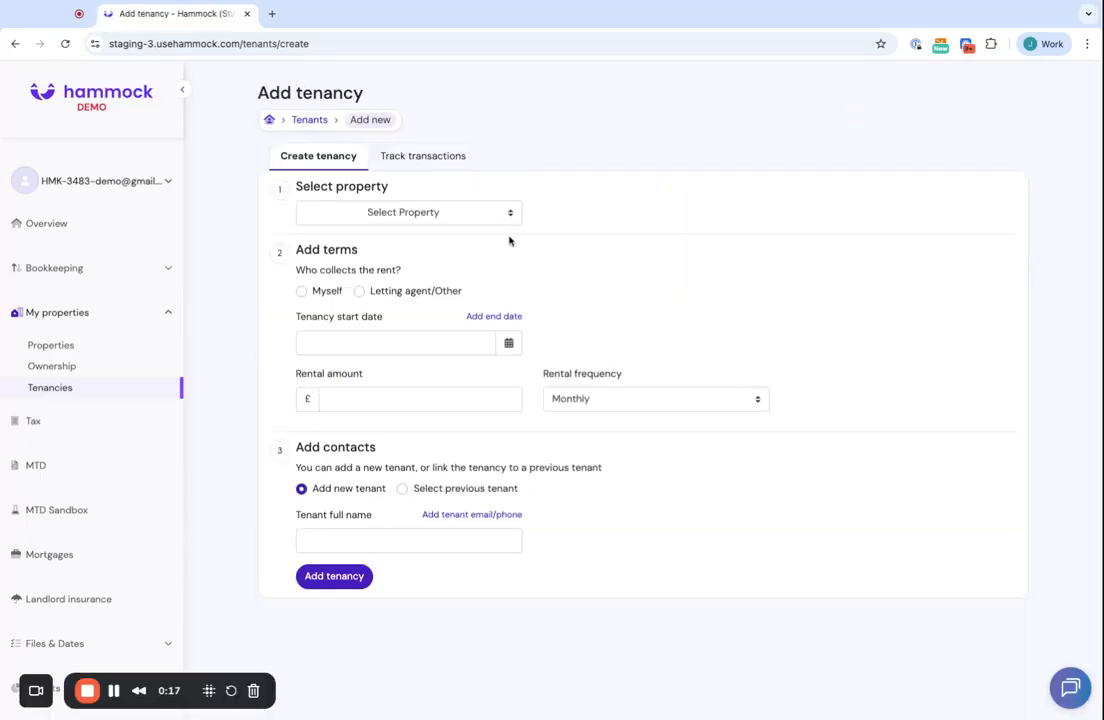
- Choose the first listed property for the tenancy and set the rent collector to Letting agent/Other
left_click(452, 217)
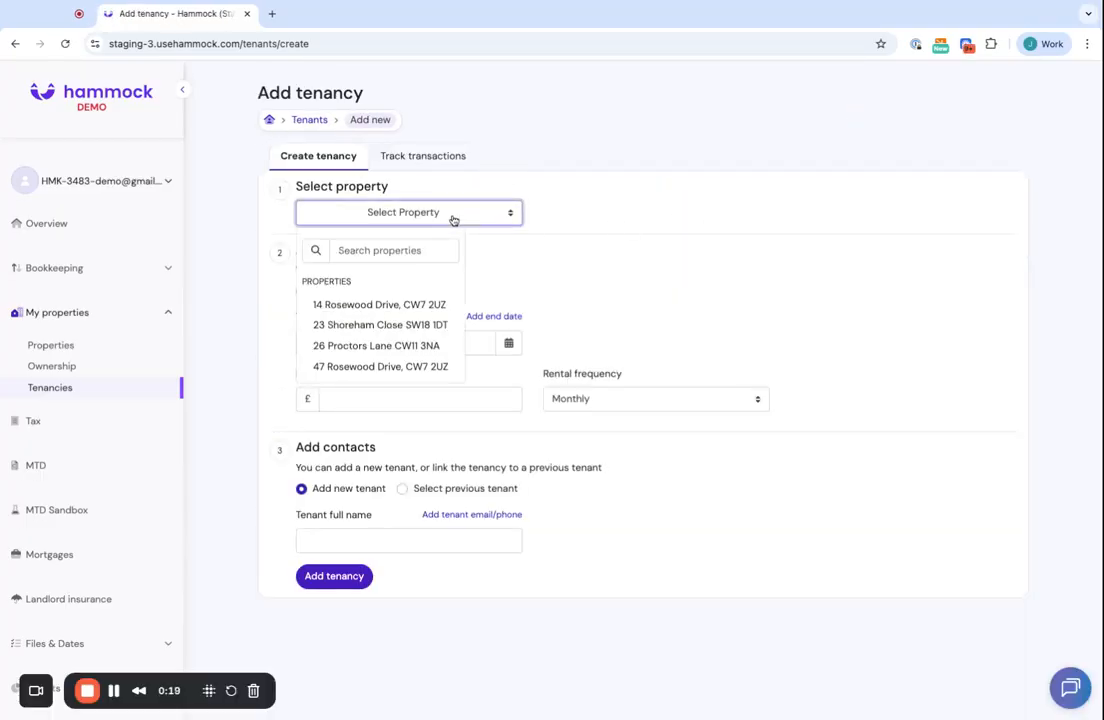
left_click(407, 304)
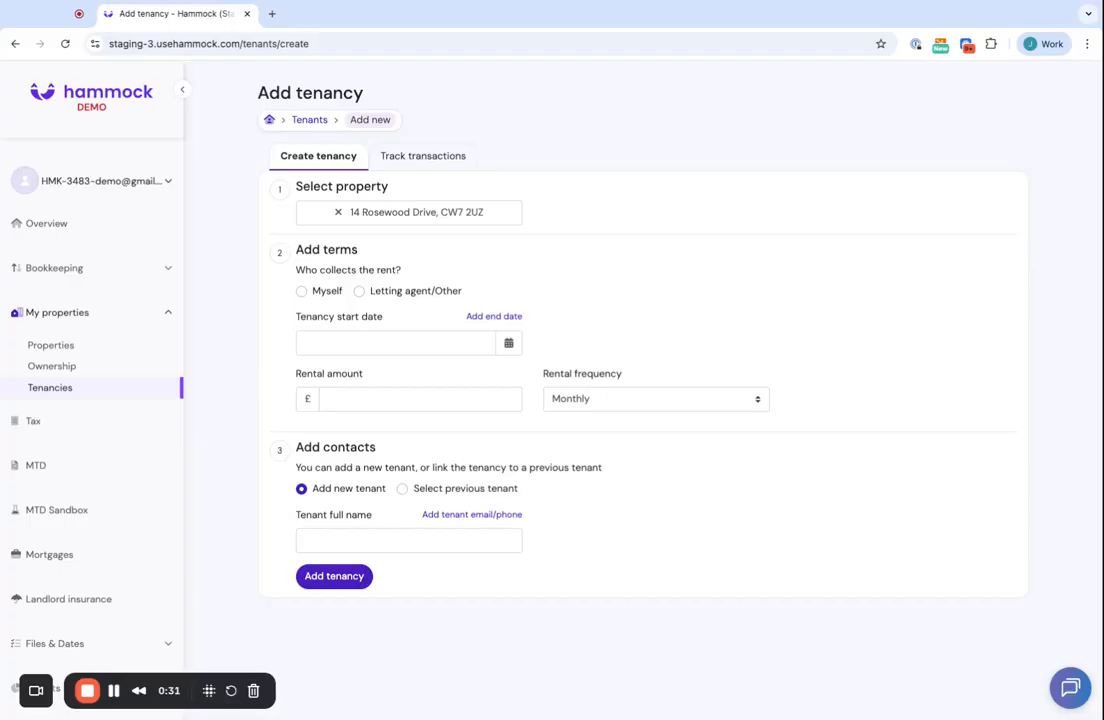
left_click(359, 291)
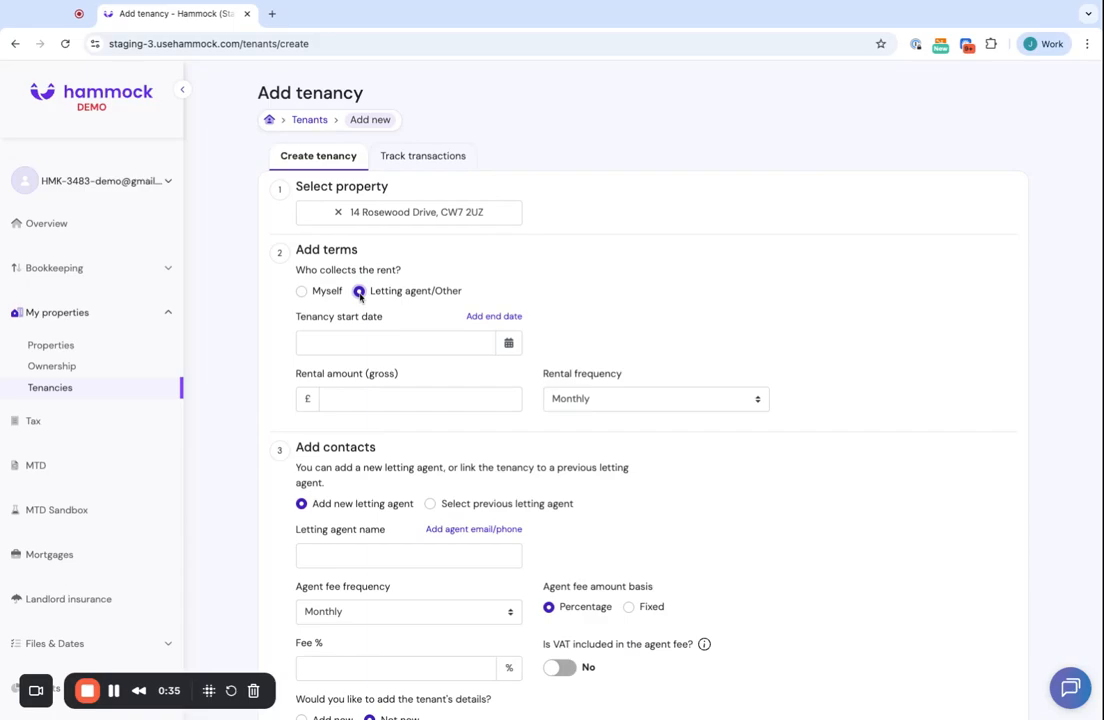
- Set the tenancy start date to 23/11/2024 and the gross rental amount to £1350
left_click(353, 342)
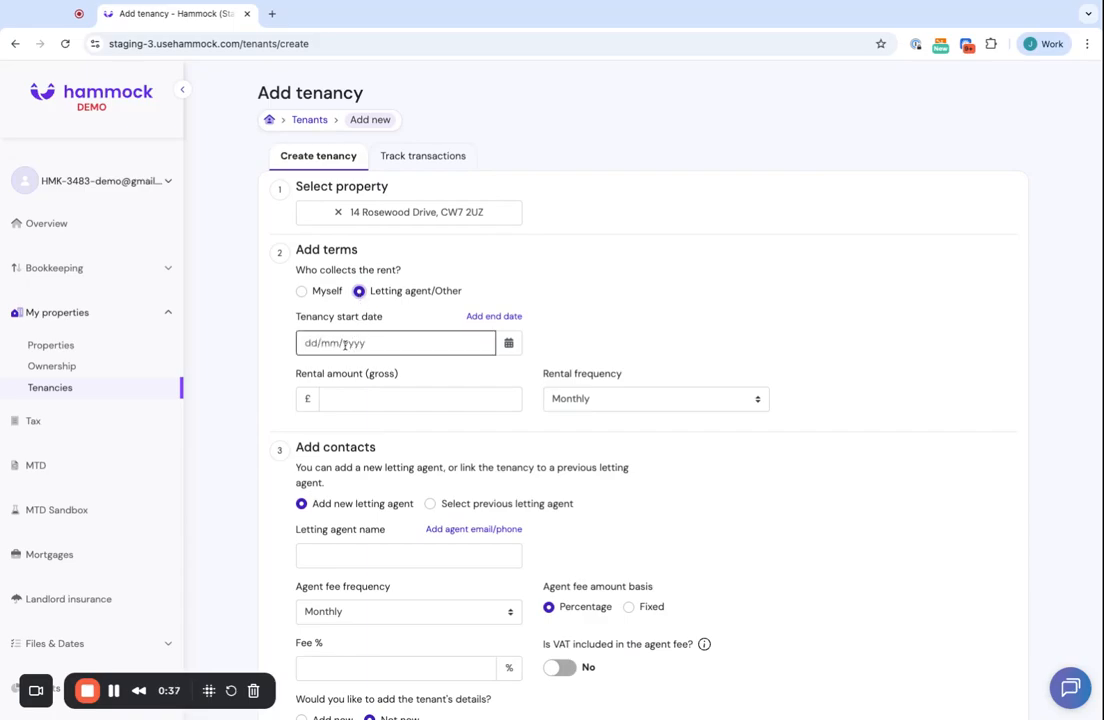
left_click(337, 342)
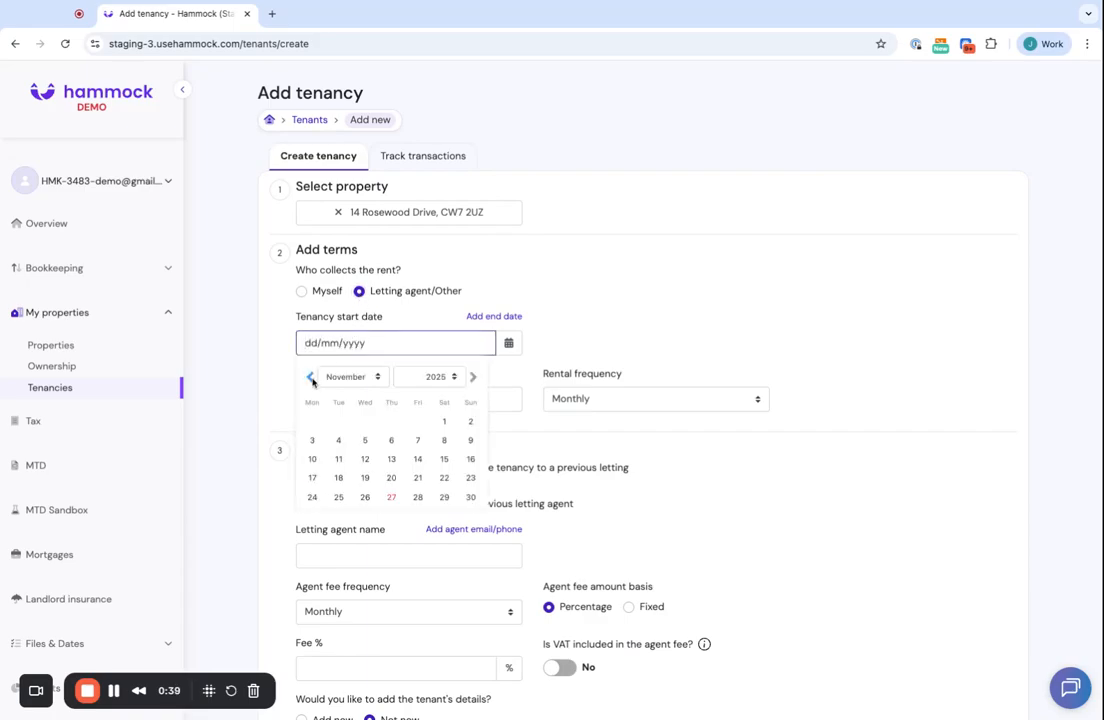
left_click(442, 383)
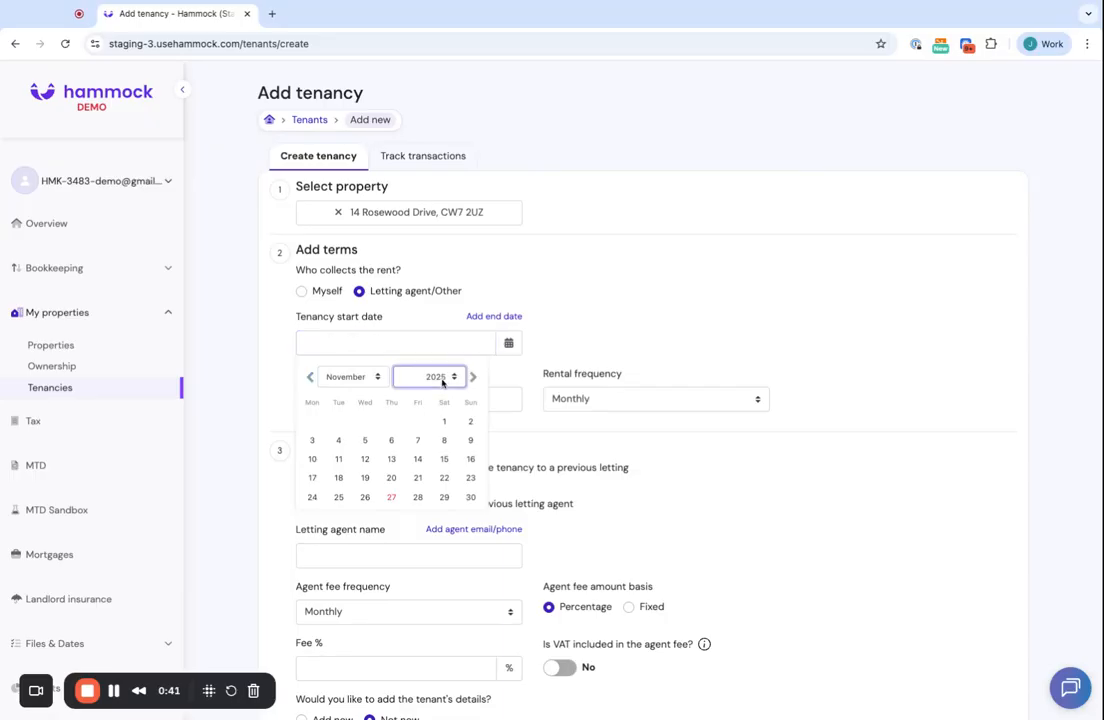
left_click(431, 370)
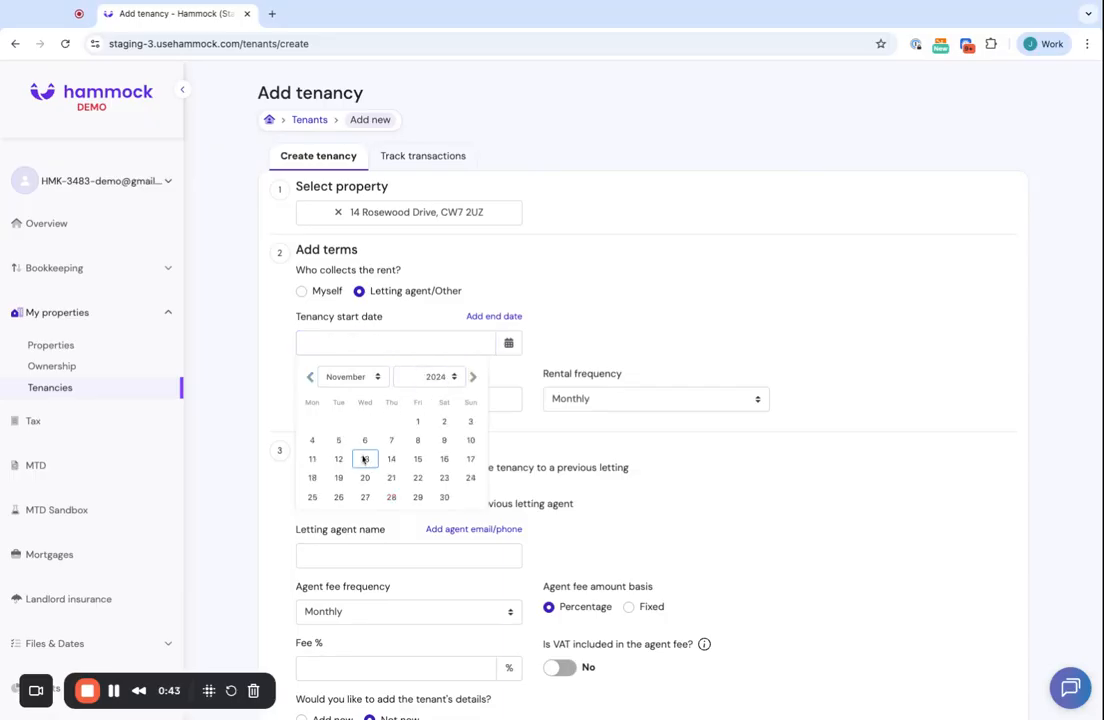
left_click(444, 478)
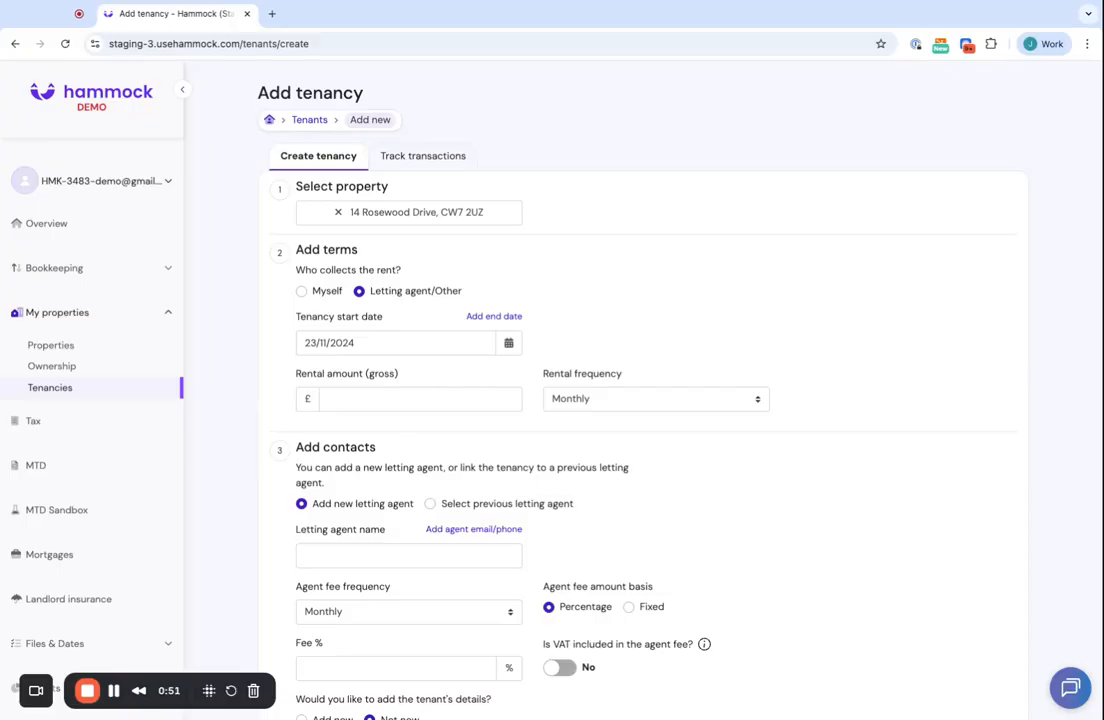
left_click(361, 399)
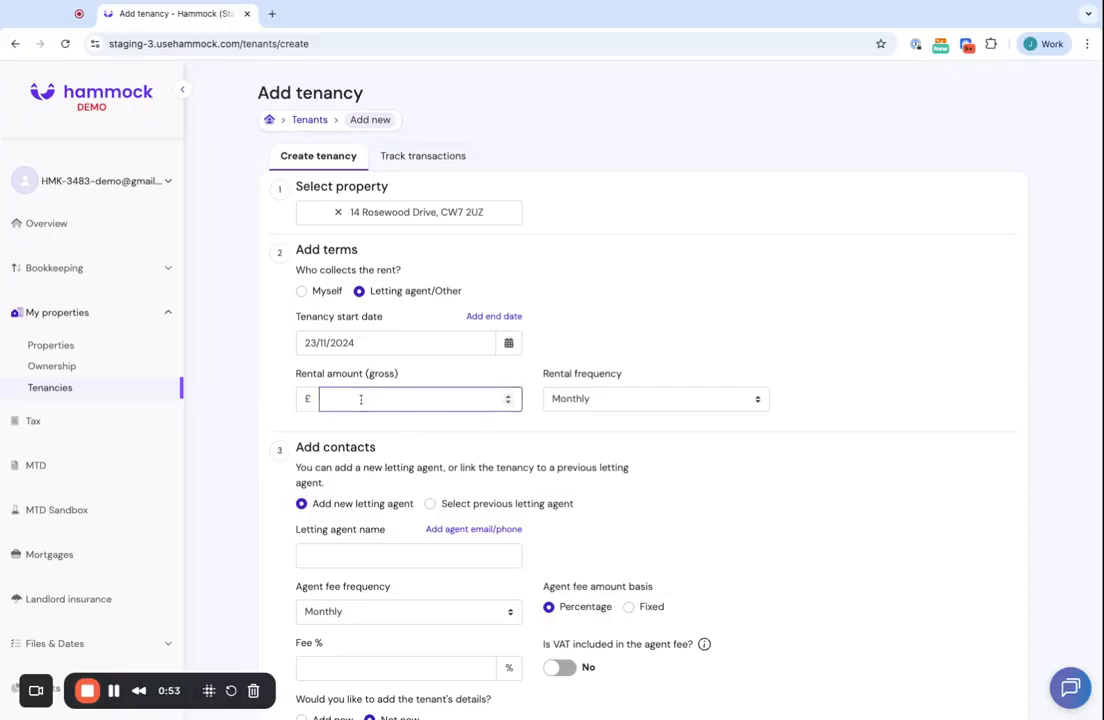
type("1350")
- Enter Moving On as the new letting agent with a 10% fee that does not include VAT
scroll(333, 458, "down", 2)
left_click(336, 459)
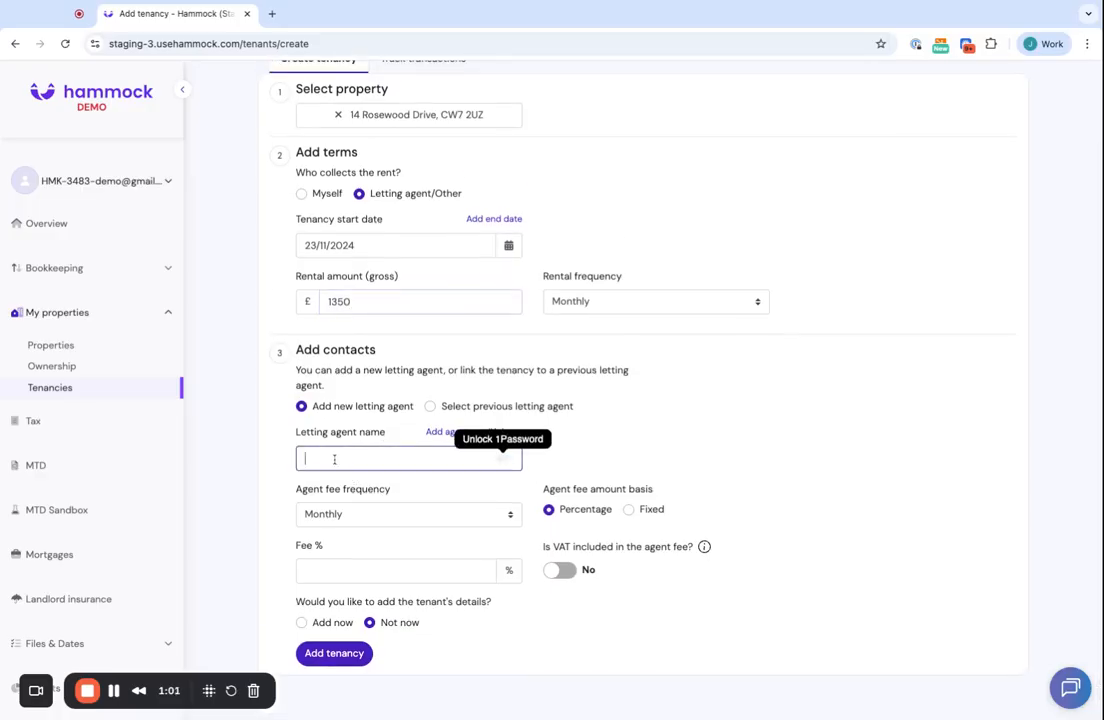
type("Moving On")
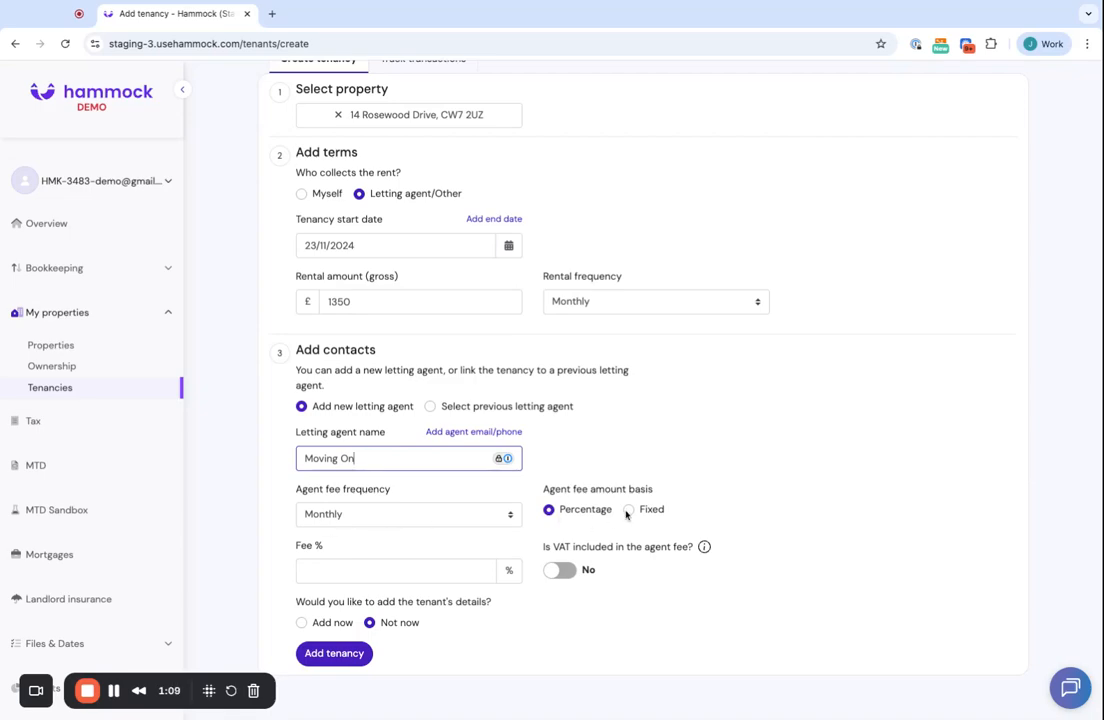
left_click(392, 568)
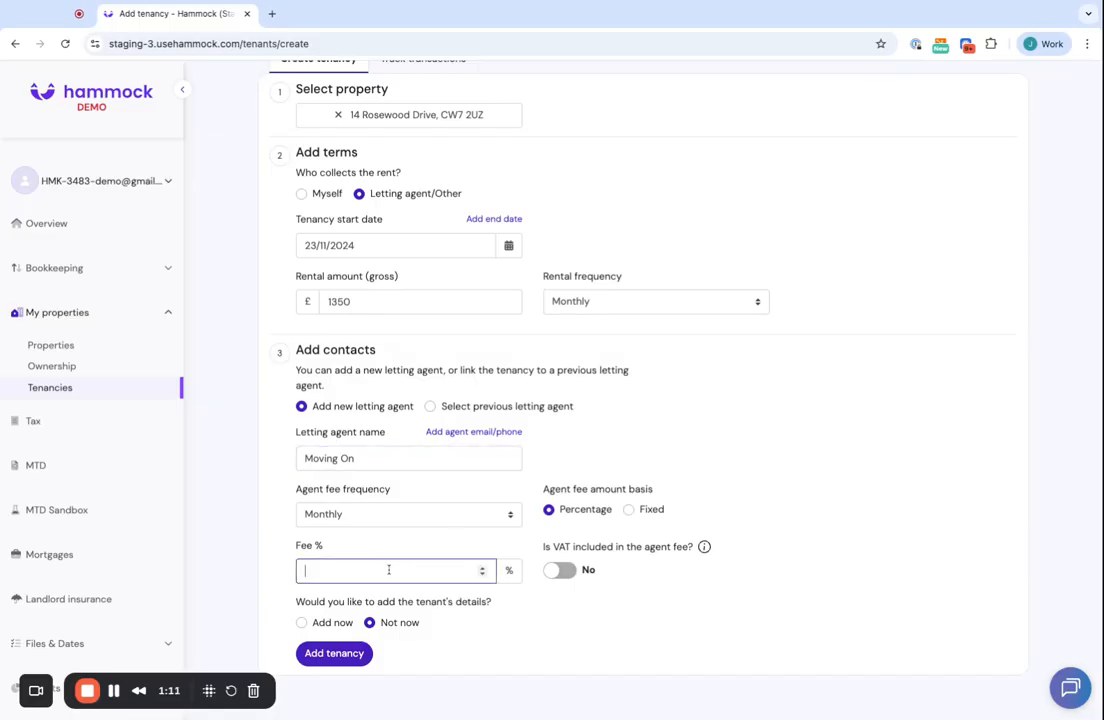
type("10")
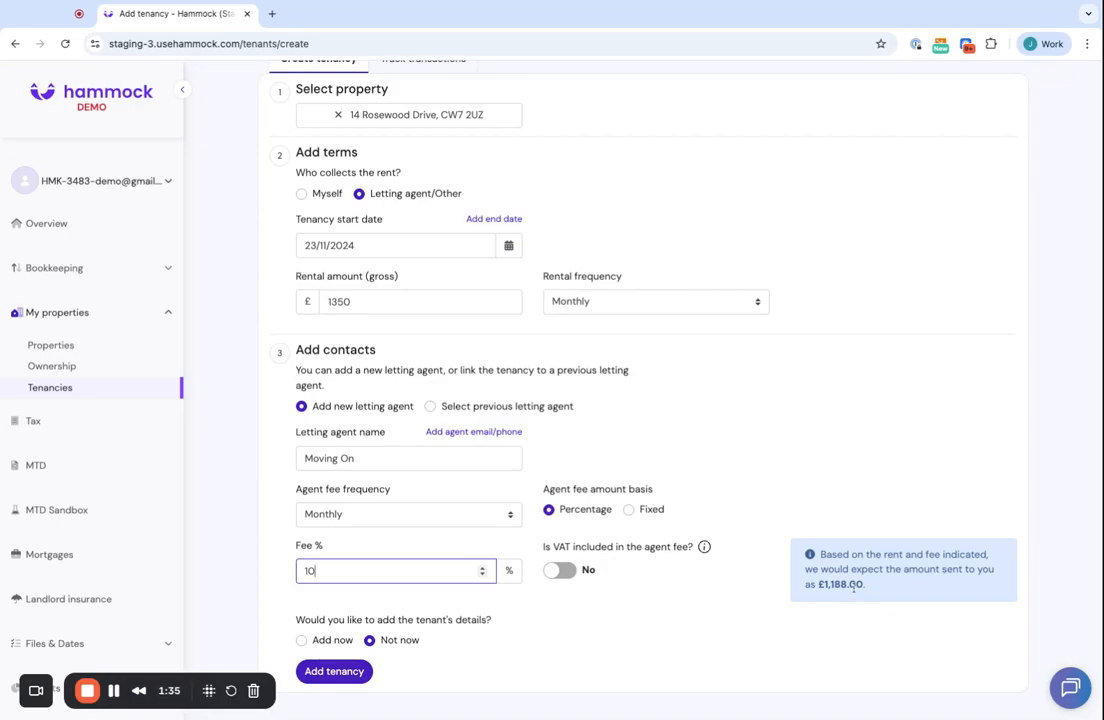
left_click(560, 572)
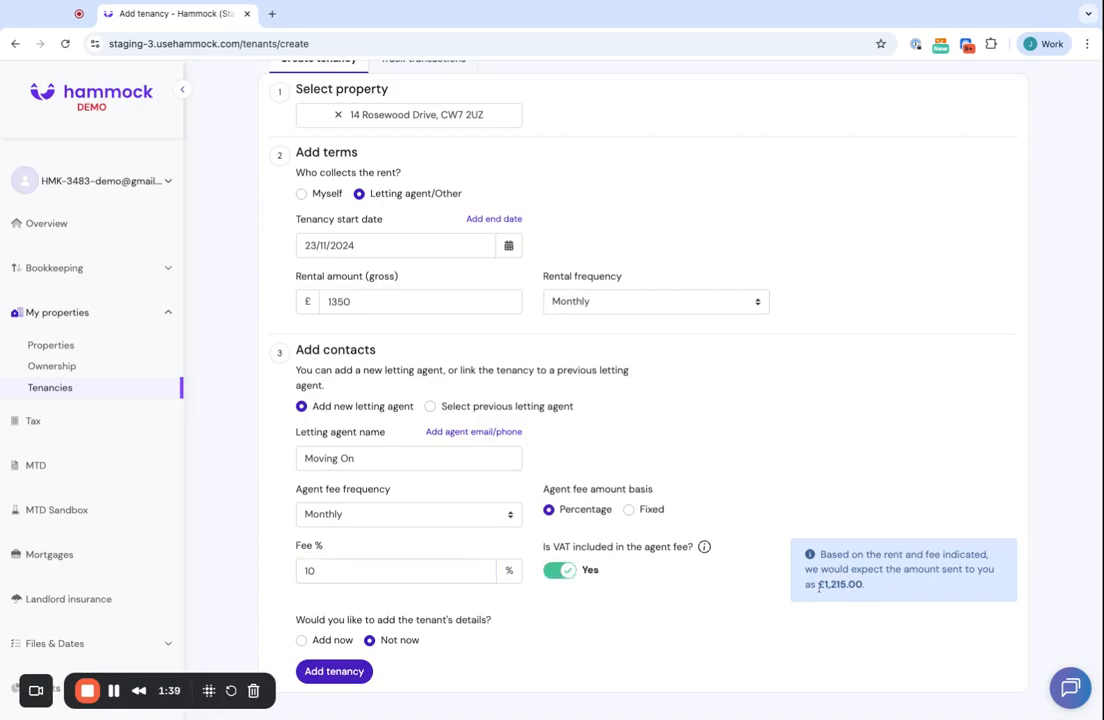
left_click(560, 571)
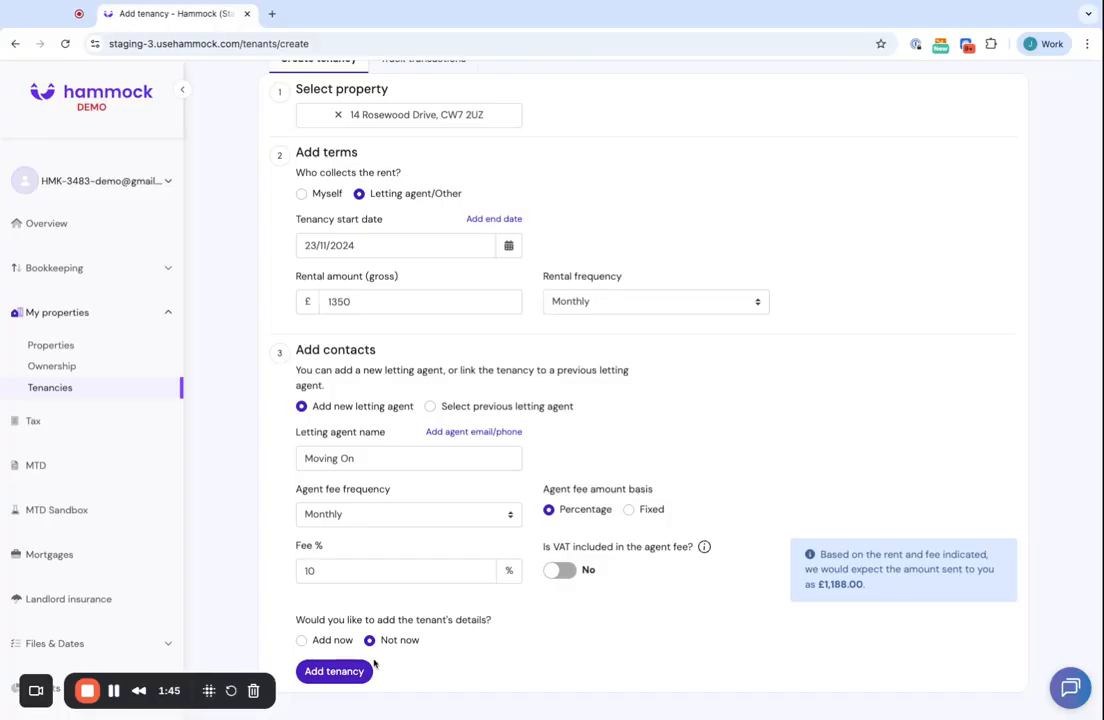
- Choose to add a new tenant now, enter the tenant's full name and add the tenancy
left_click(302, 641)
scroll(365, 631, "down", 2)
left_click(360, 614)
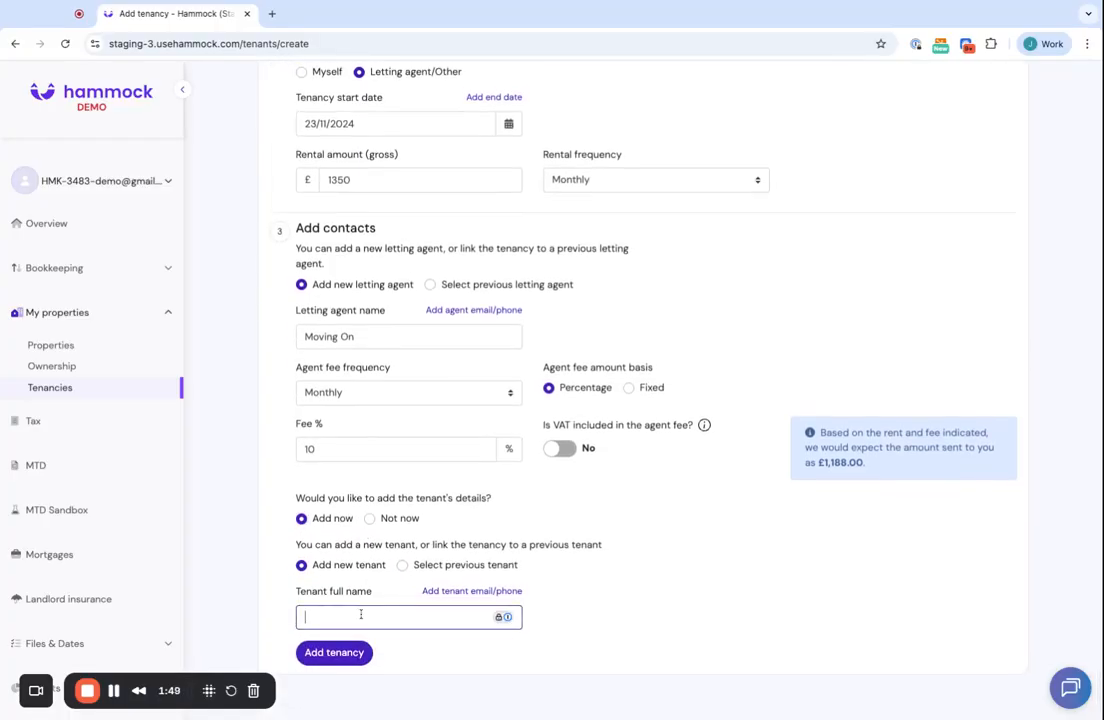
type("John Smith")
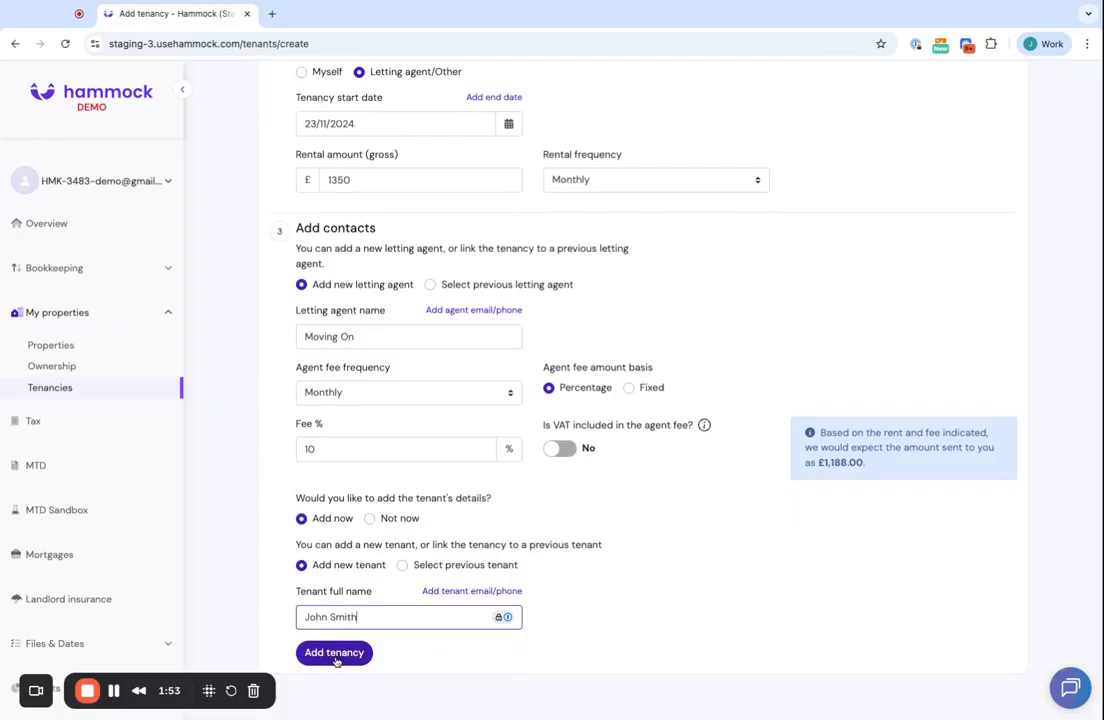
left_click(334, 653)
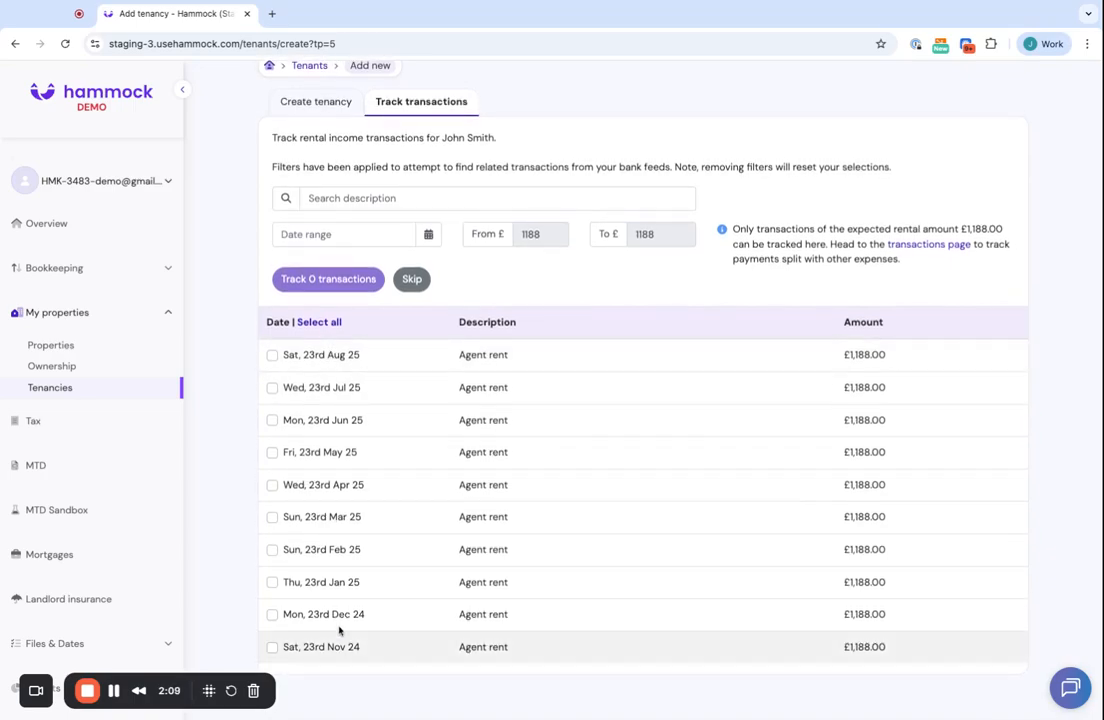
- Track all the suggested Agent rent transactions for this tenancy and continue to the tenancy page
left_click(317, 322)
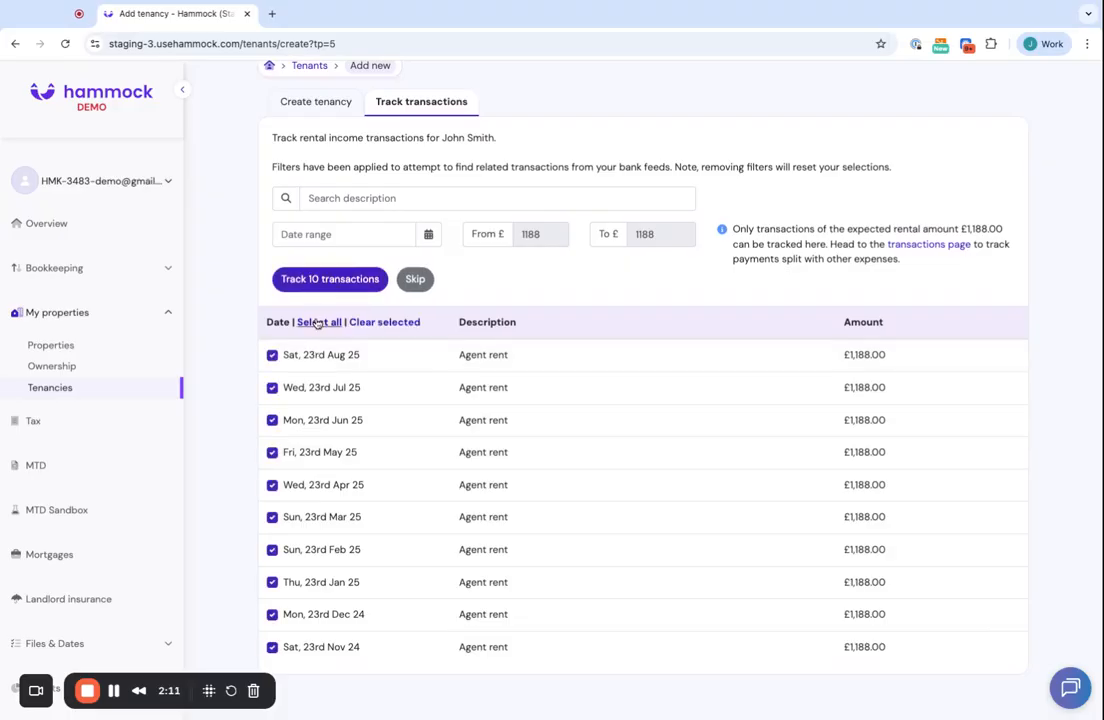
left_click(323, 285)
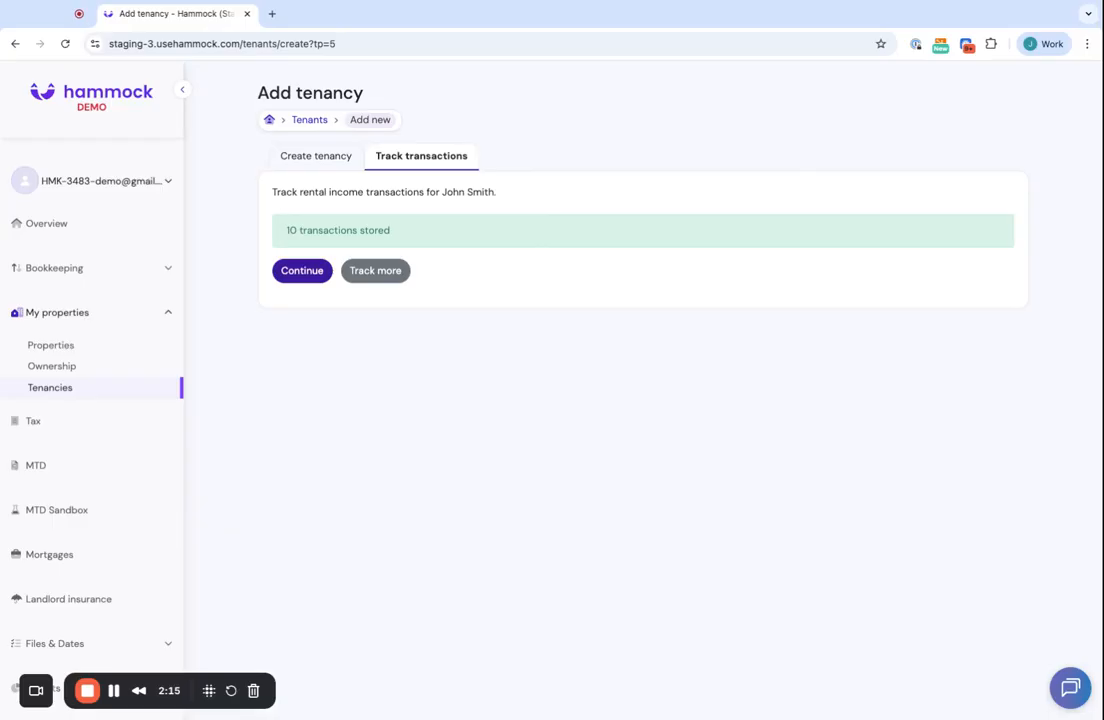
left_click(303, 272)
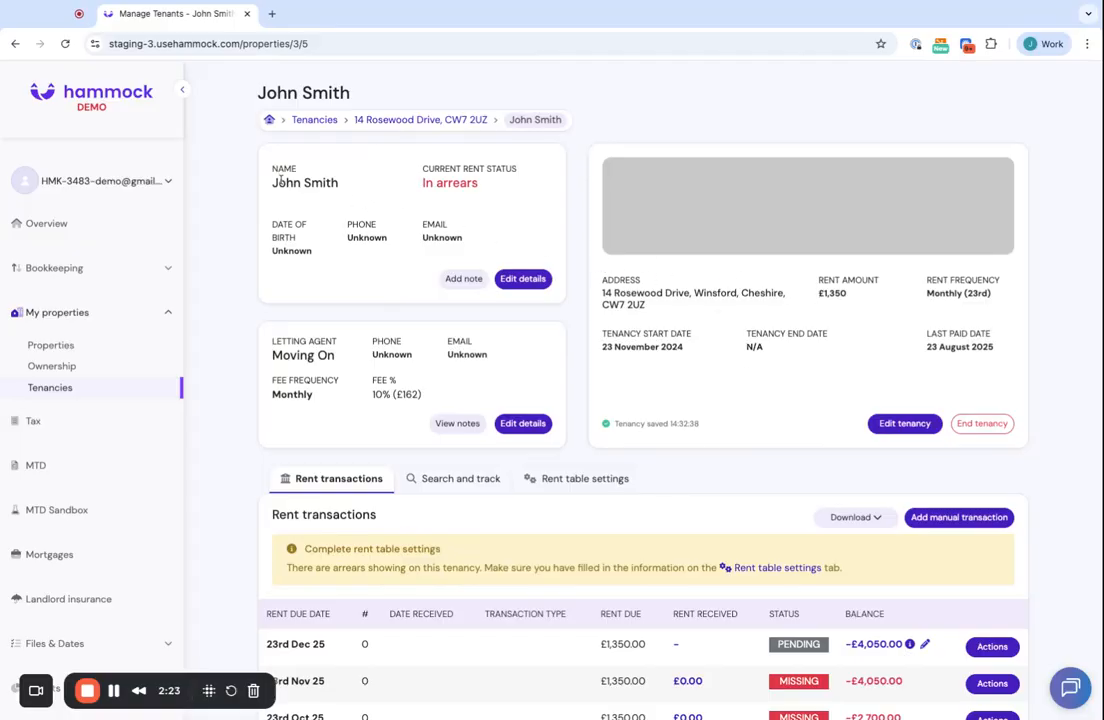
- Review the tenant name, rent amount and frequency, start date, letting agent and fee, as well as the rent transactions table
left_click_drag(271, 182, 369, 188)
left_click_drag(820, 295, 847, 295)
left_click_drag(926, 293, 991, 293)
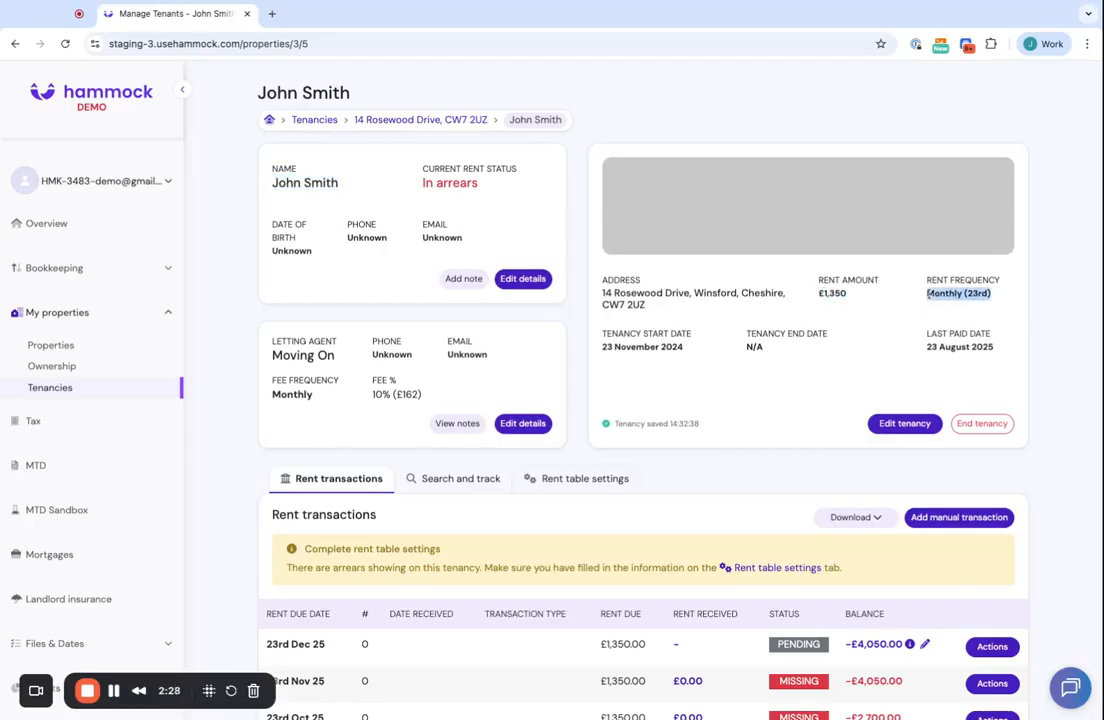
triple_click(601, 347)
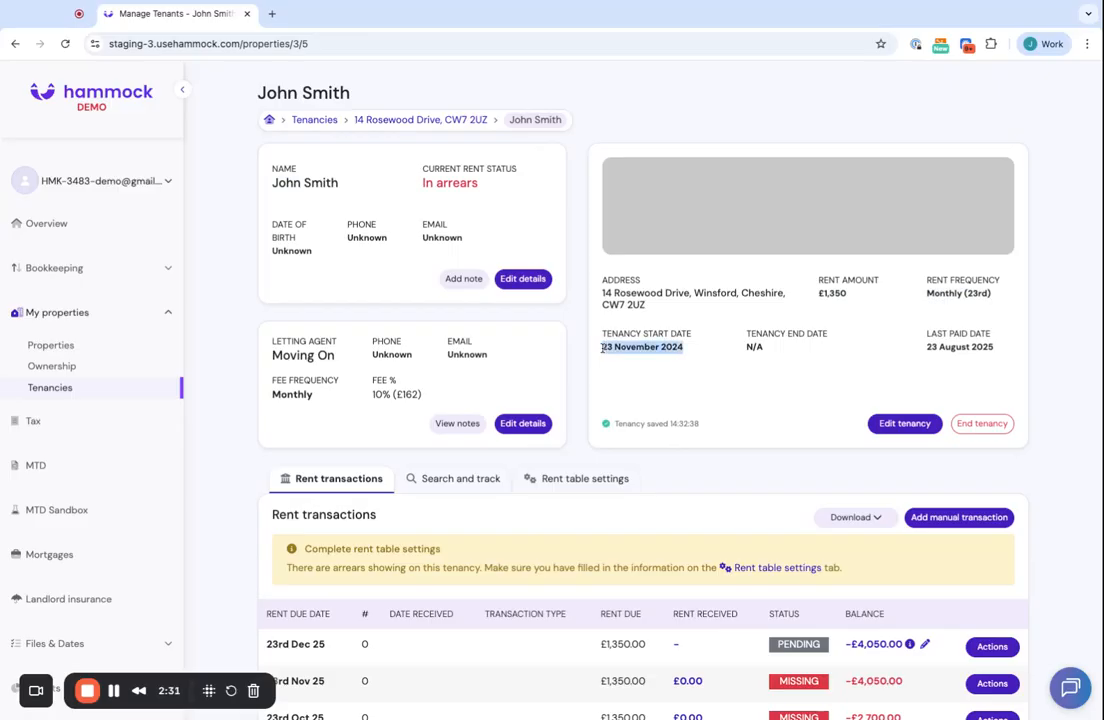
left_click_drag(271, 355, 335, 357)
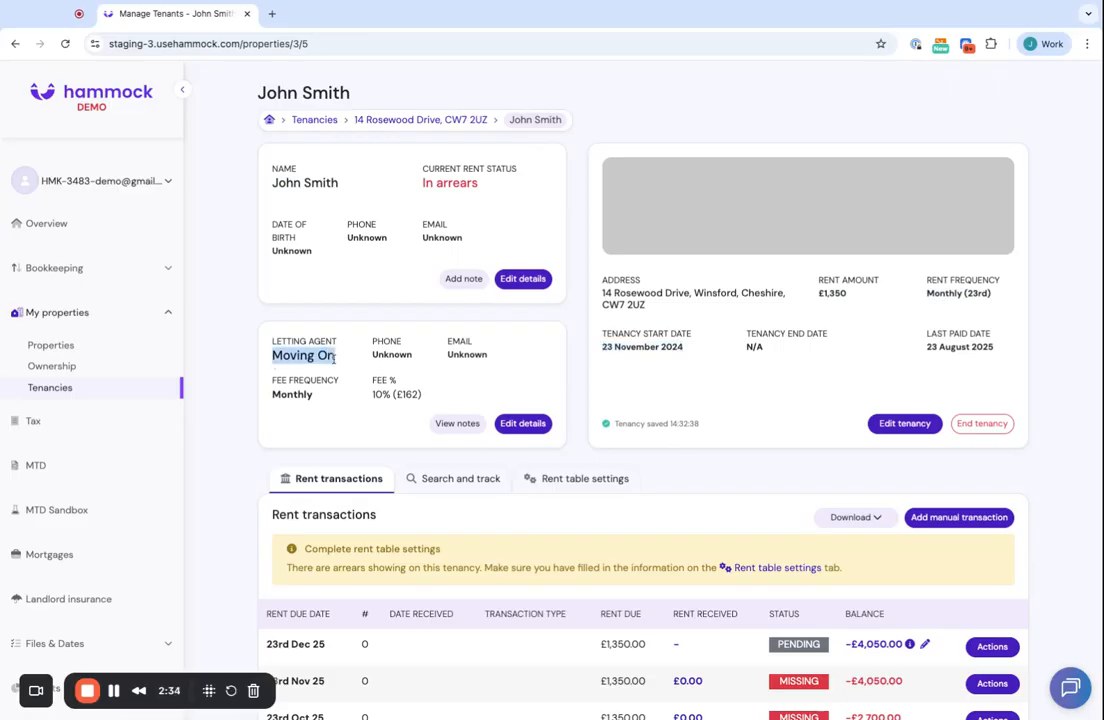
triple_click(373, 394)
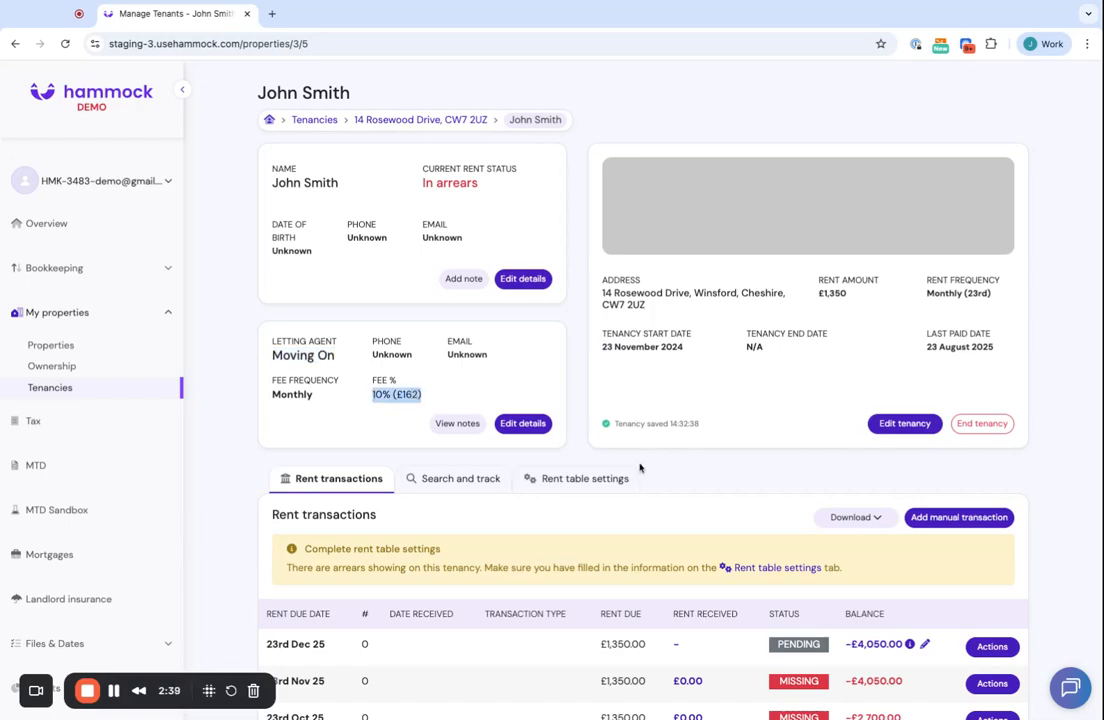
left_click(614, 409)
scroll(690, 505, "down", 3)
scroll(687, 505, "down", 2)
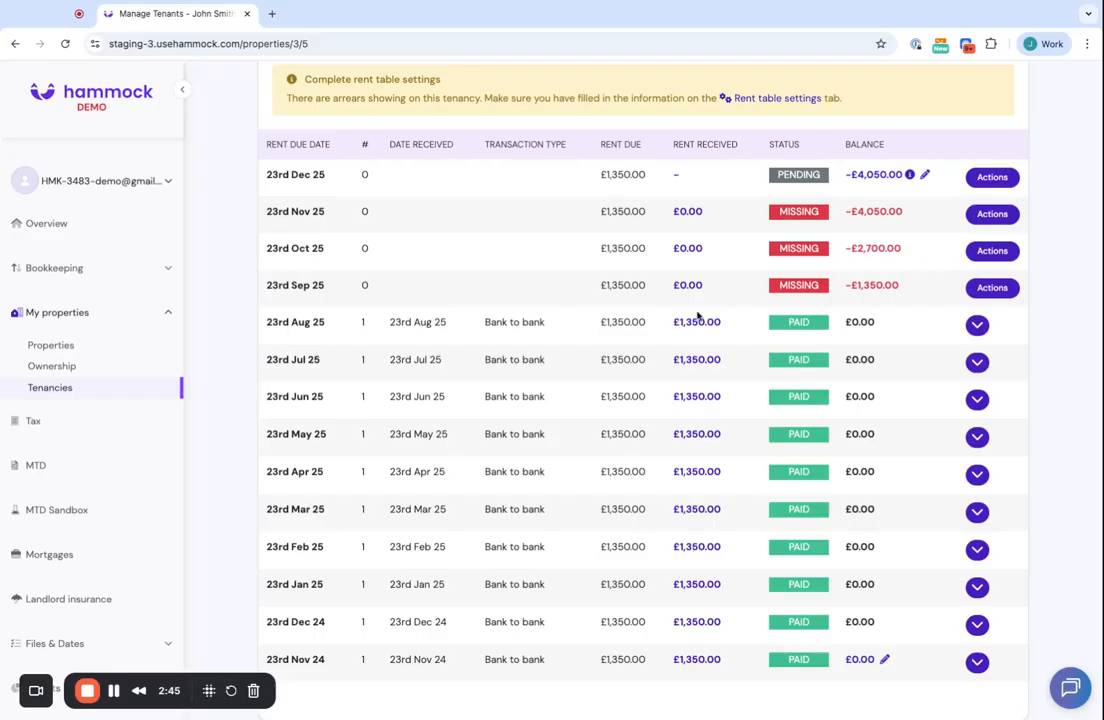
scroll(697, 318, "up", 2)
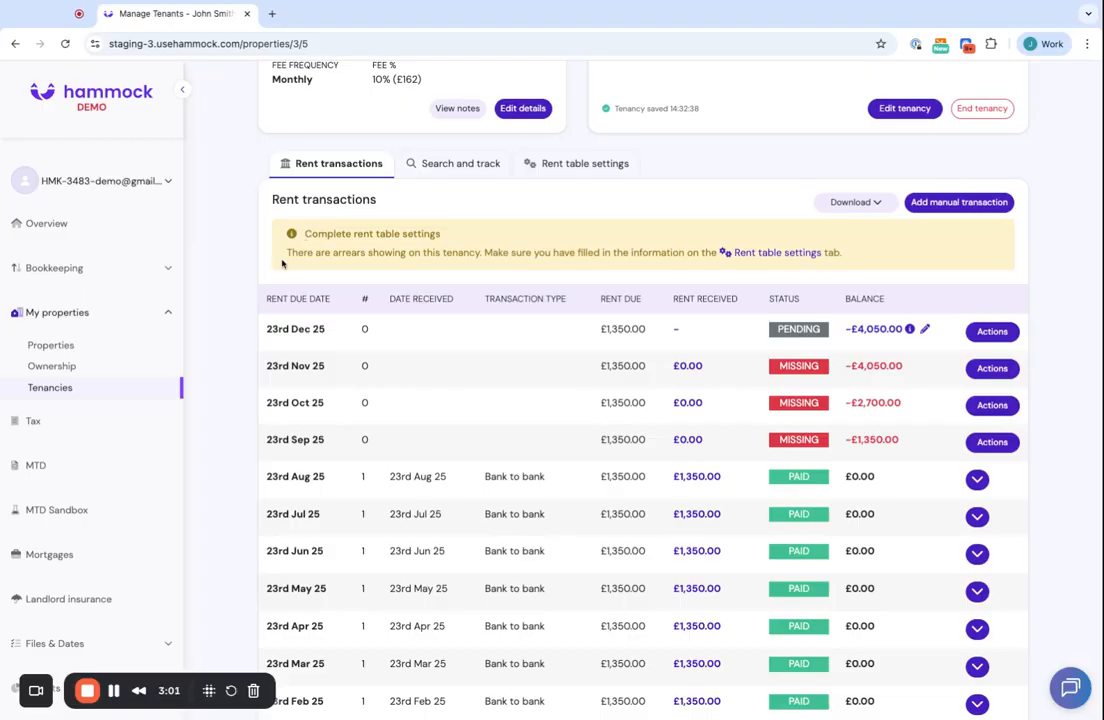
- In the rent table settings, track rent from the tax year start (6th Apr 25) with no unpaid rent carried forward, and save
left_click(766, 256)
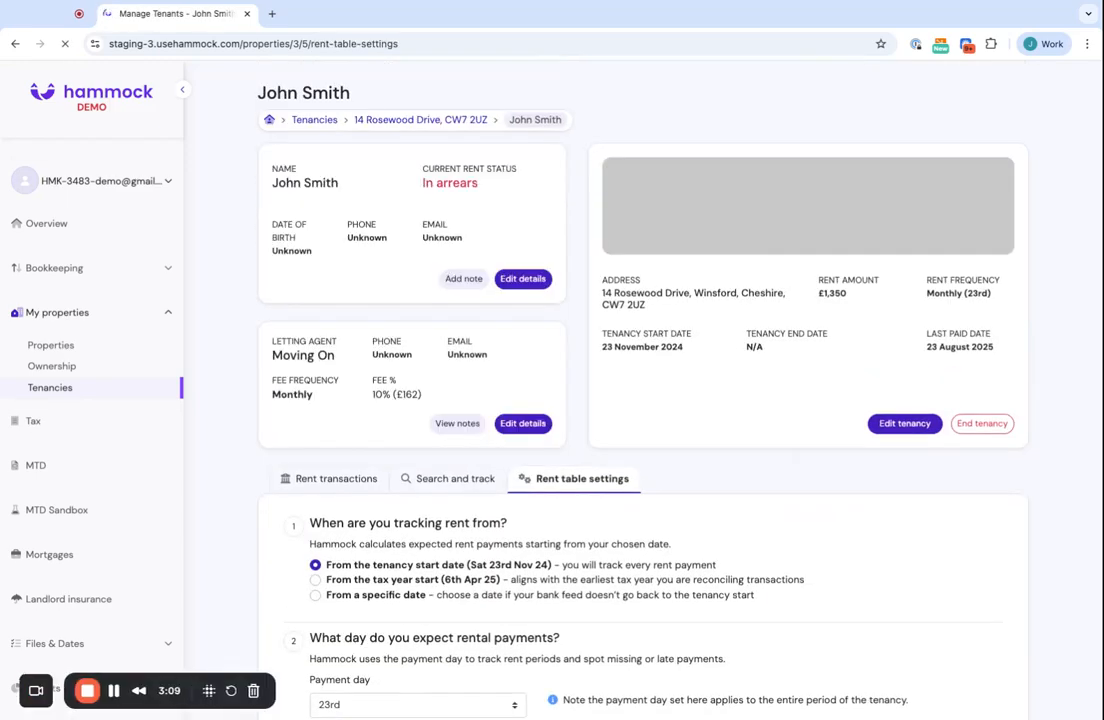
scroll(597, 533, "down", 1)
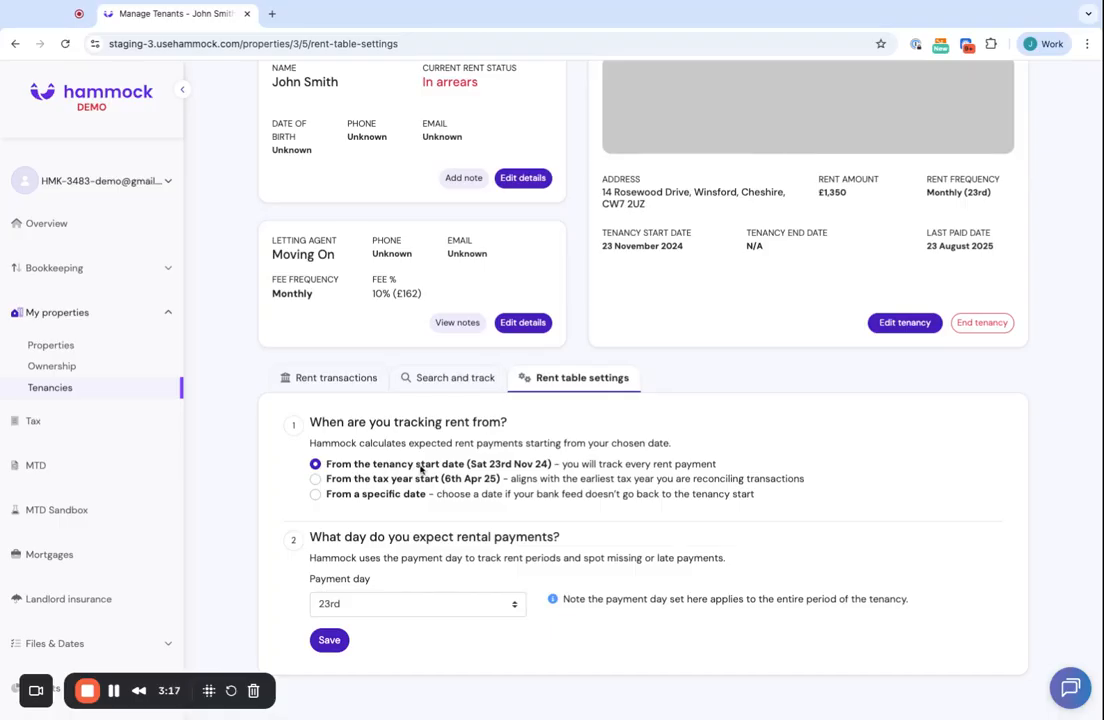
left_click(316, 480)
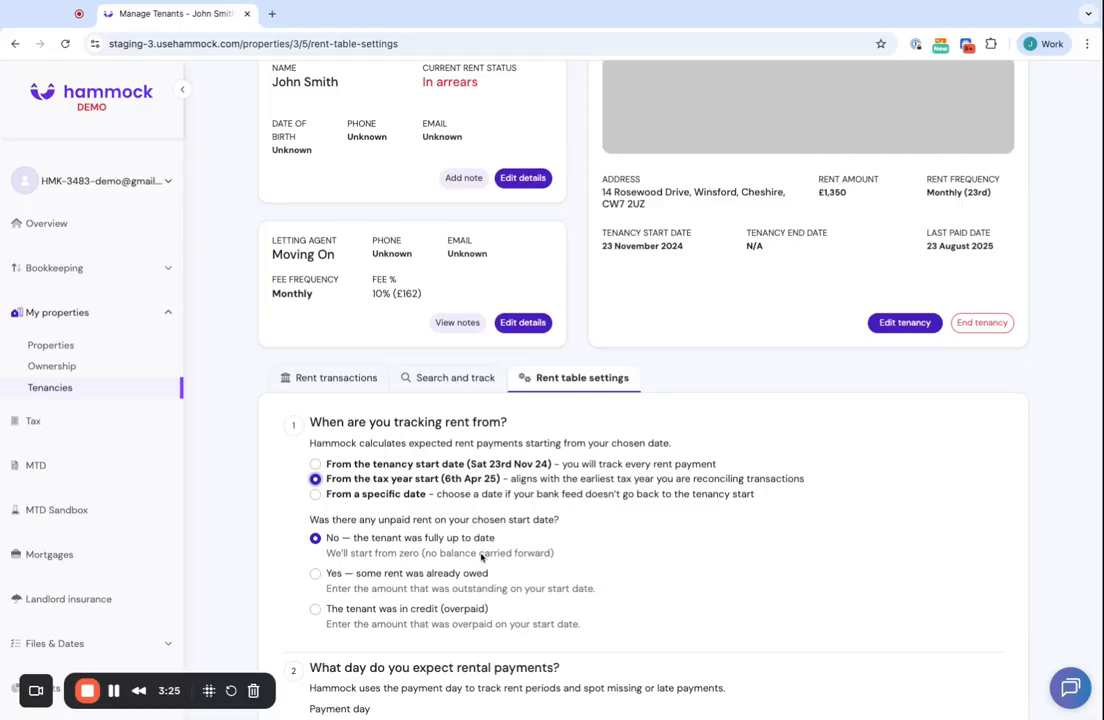
scroll(417, 481, "down", 2)
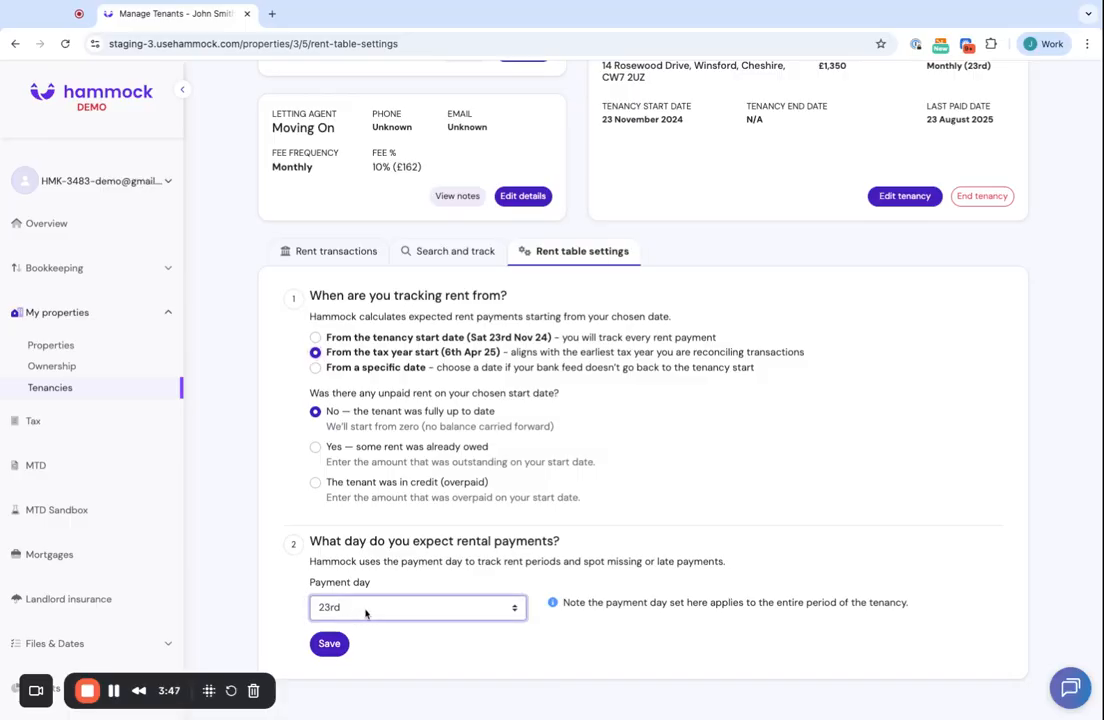
left_click(331, 645)
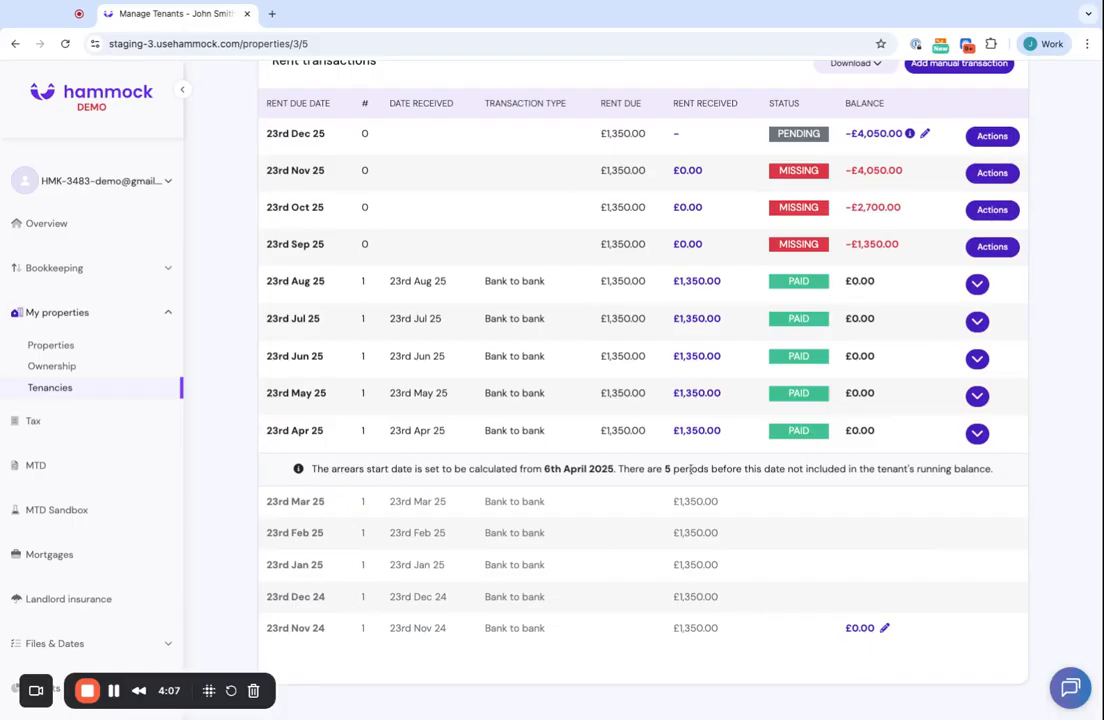
- Open the bookkeeping transactions page
scroll(394, 366, "up", 2)
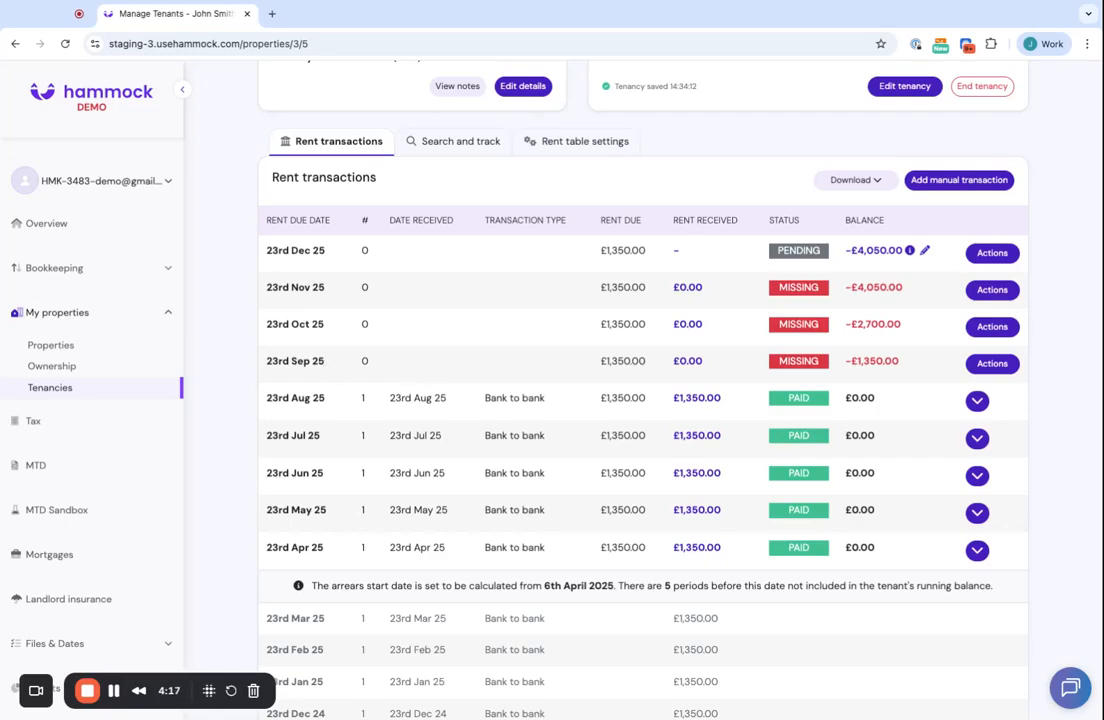
left_click(120, 262)
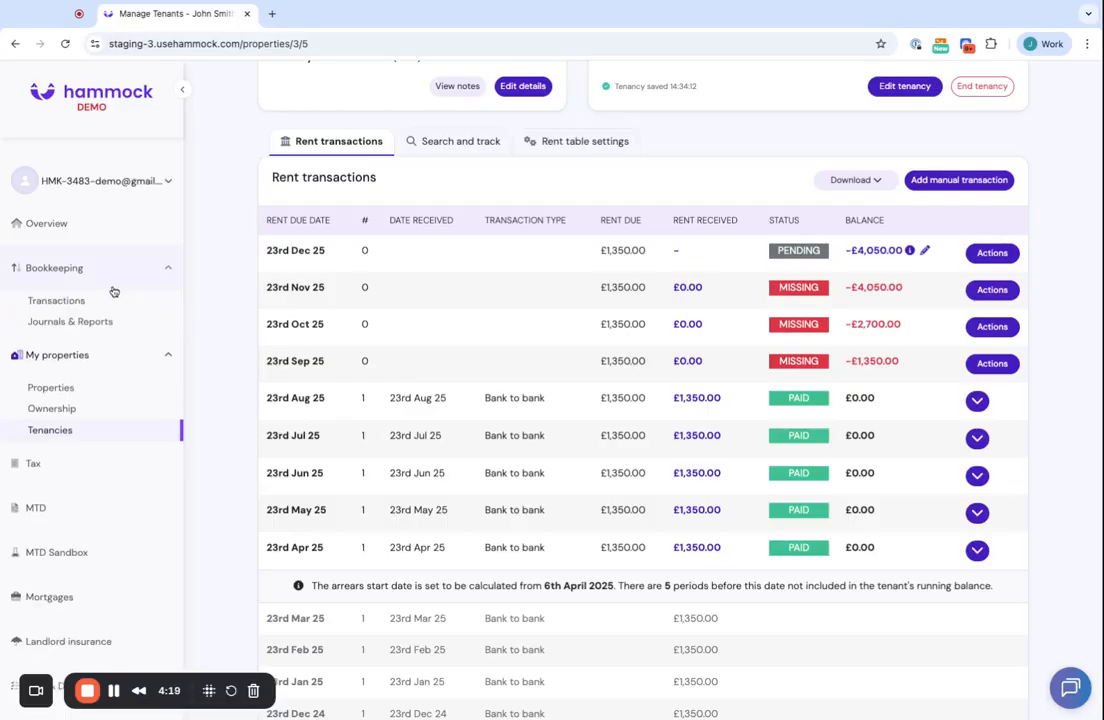
left_click(70, 301)
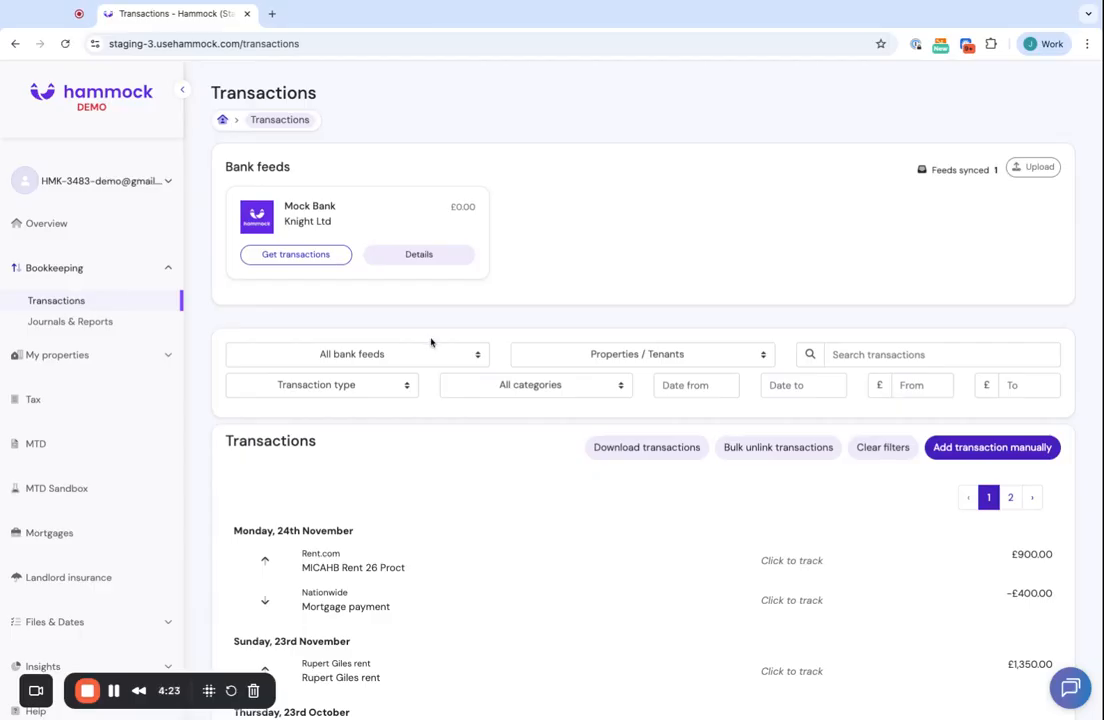
- Filter the transactions list to show only transactions dated up to 23/09/2025
left_click(905, 386)
left_click(770, 386)
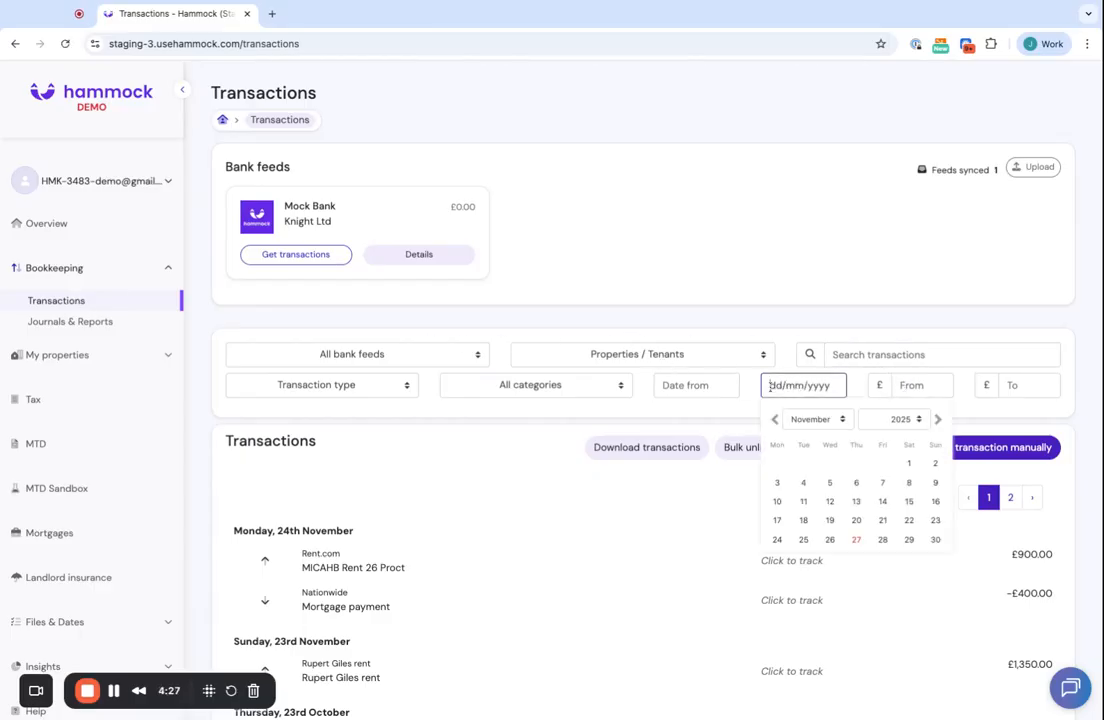
left_click(774, 419)
left_click(774, 419)
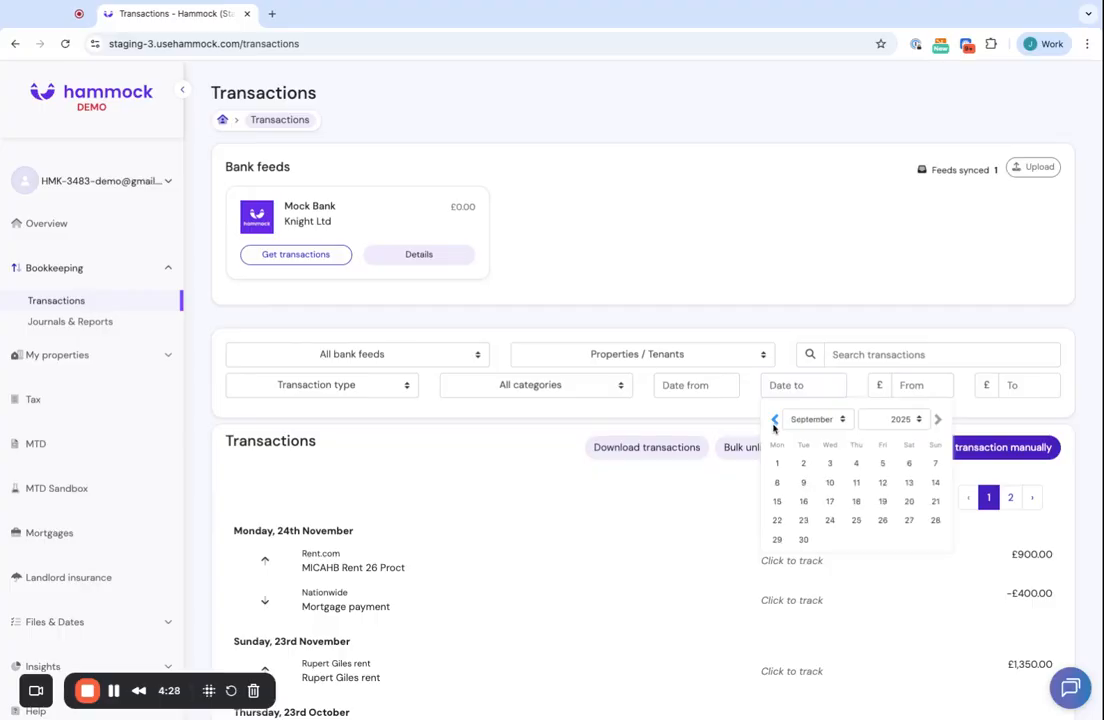
left_click(804, 520)
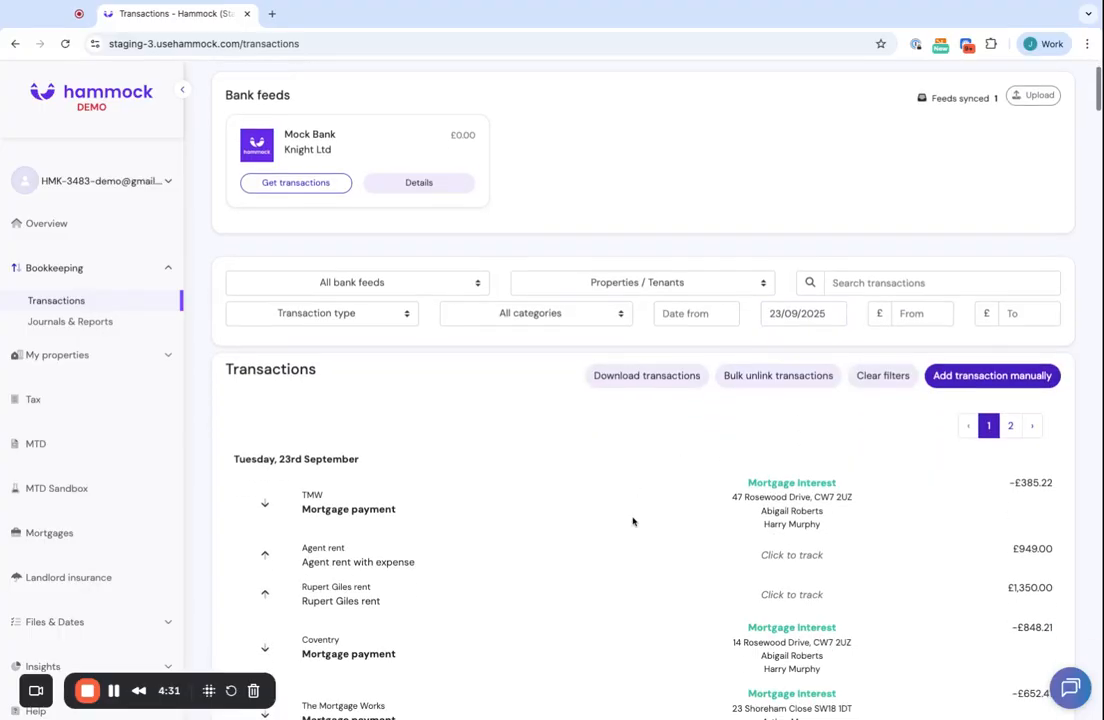
- Categorise the 23rd September "Agent rent with expense" transaction as Rental Income, linked to the newly created tenancy's property and tenant
scroll(633, 520, "down", 3)
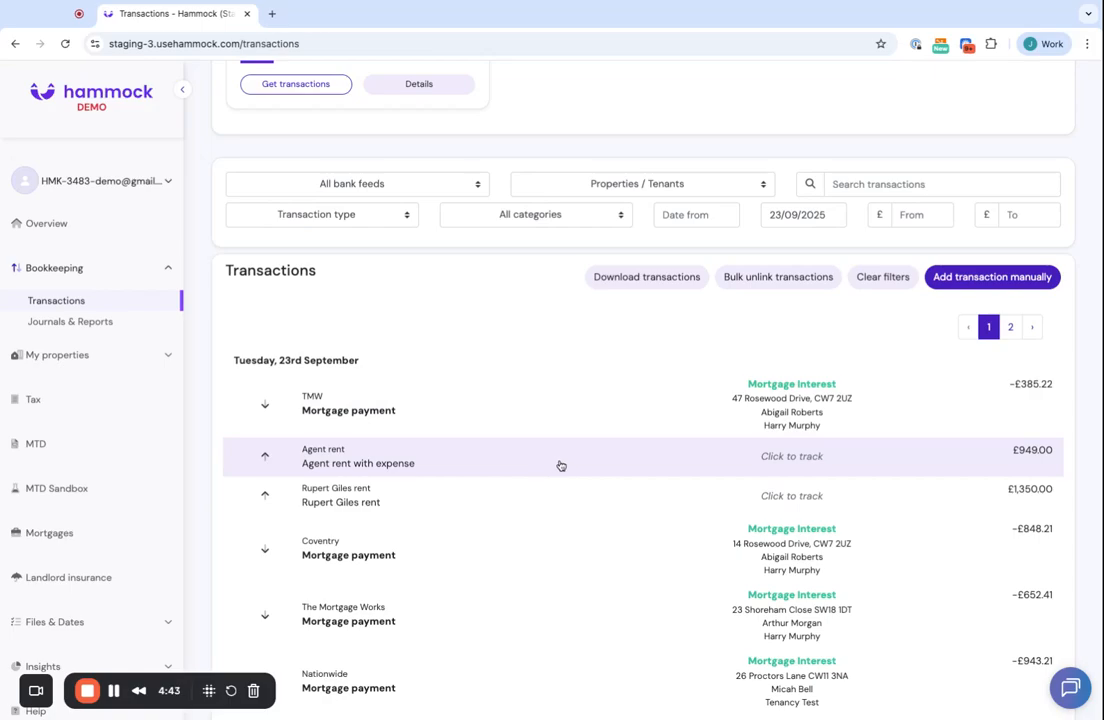
left_click(559, 464)
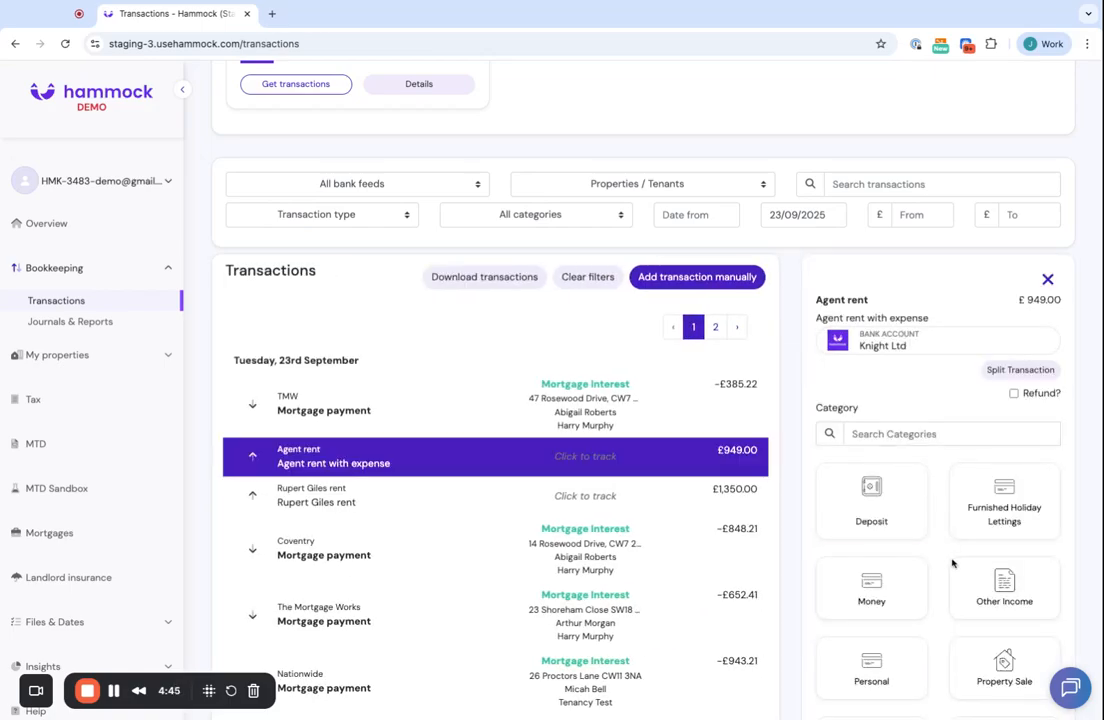
scroll(954, 562, "down", 4)
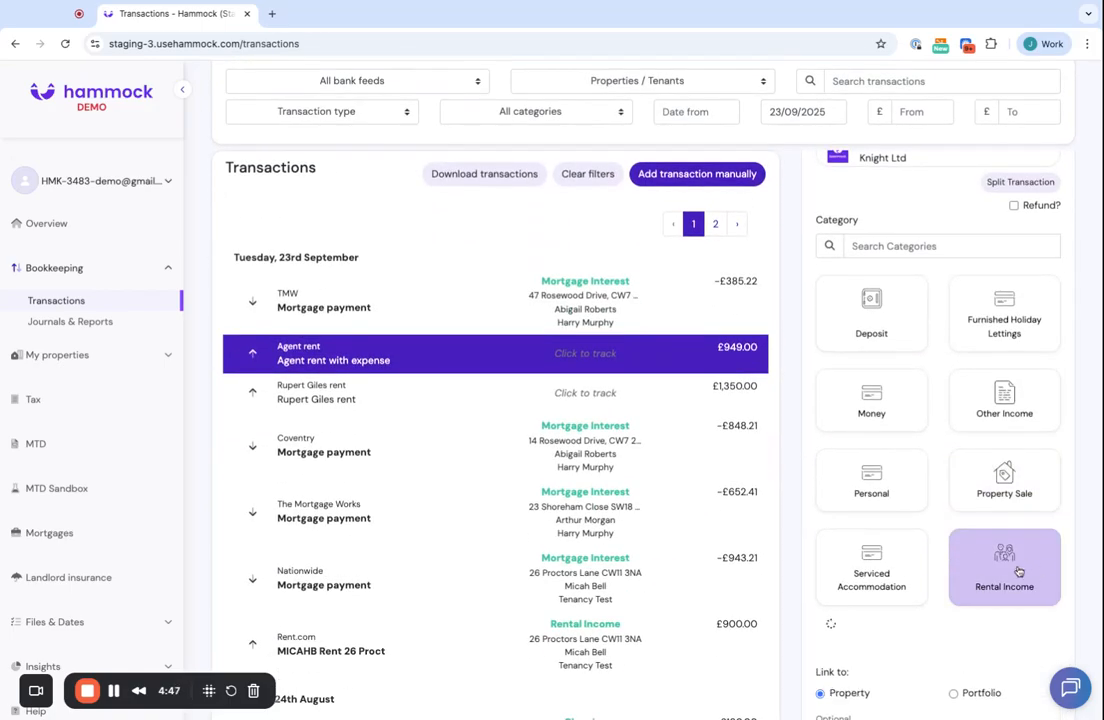
left_click(1020, 568)
left_click(921, 380)
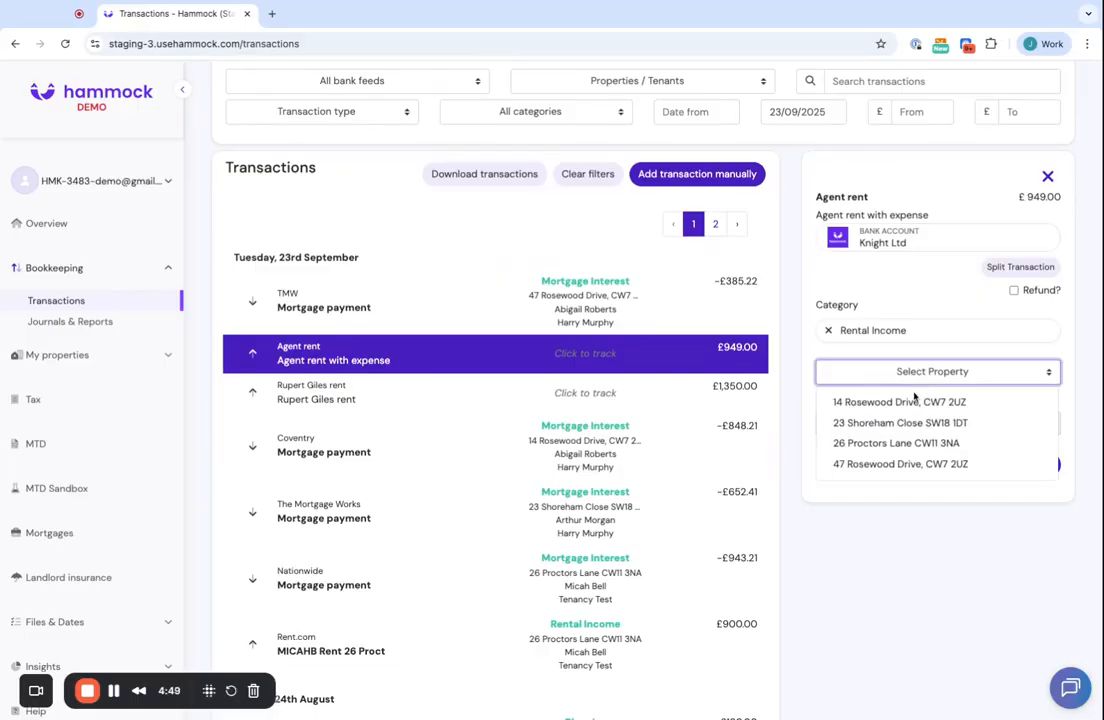
left_click(910, 400)
left_click(907, 425)
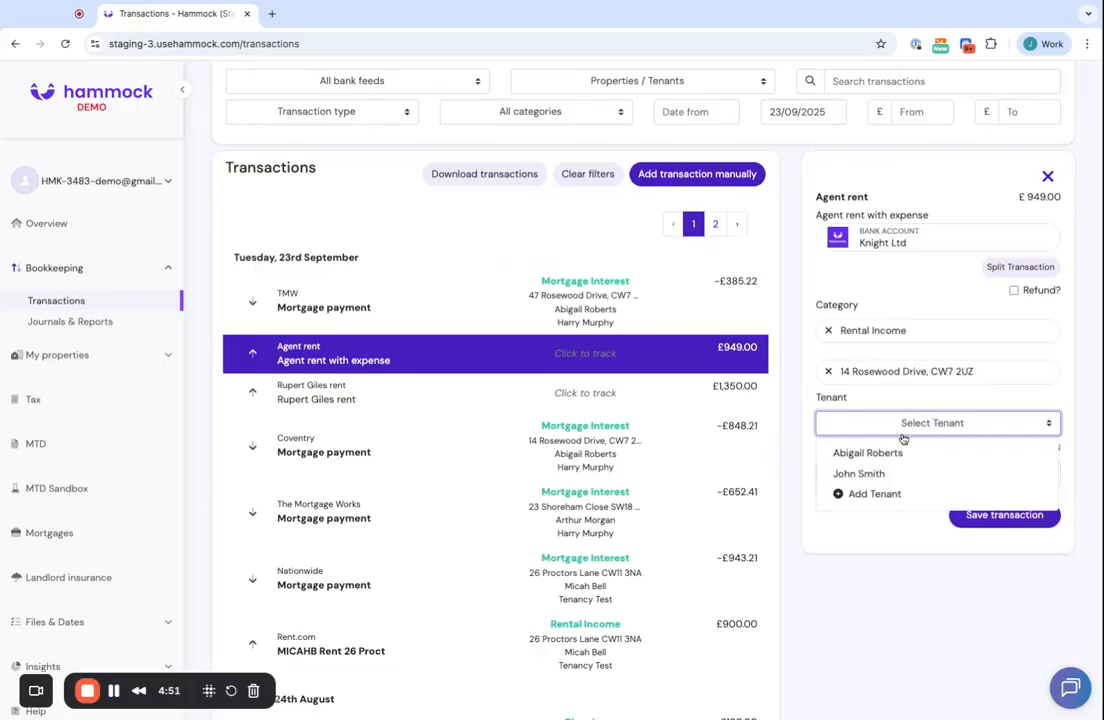
left_click(899, 475)
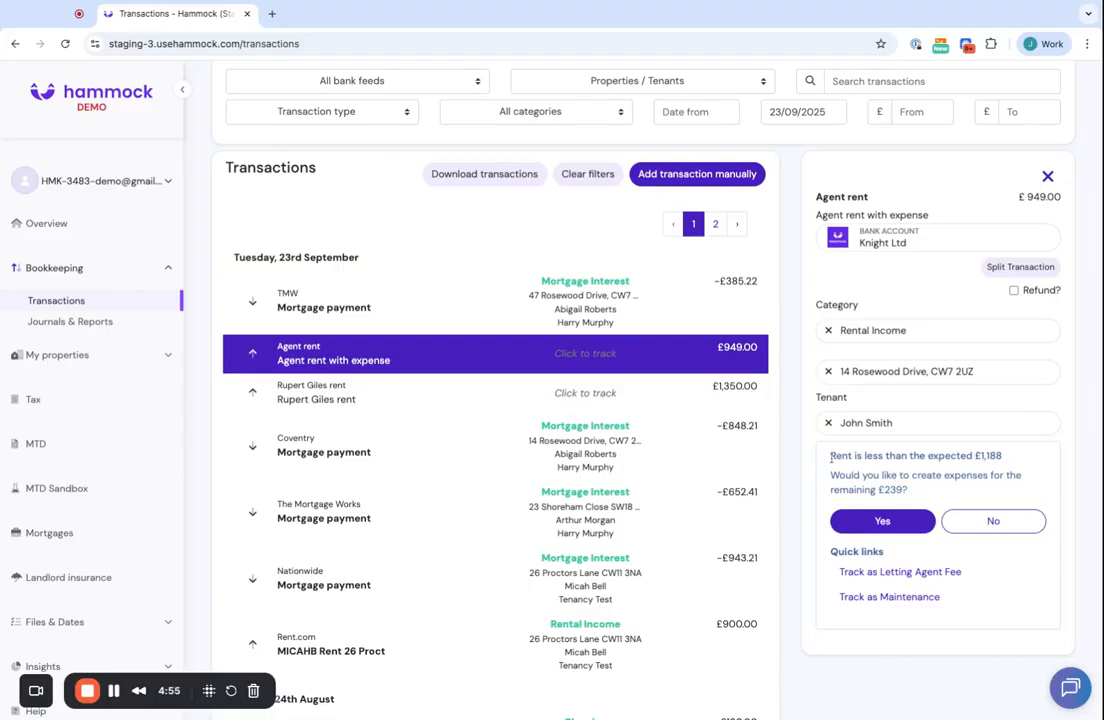
- Create an expense for the remaining rent shortfall with category Maintenance and sub category Repairs, and save the transaction
triple_click(830, 456)
left_click(1025, 461)
left_click(881, 520)
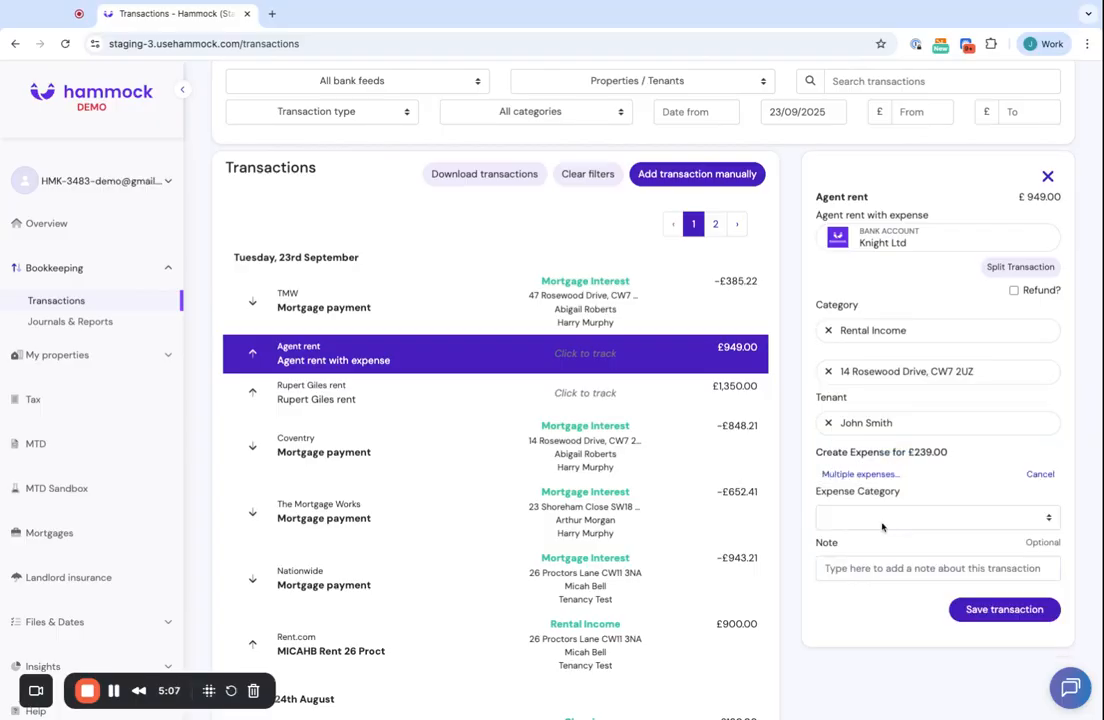
left_click(880, 524)
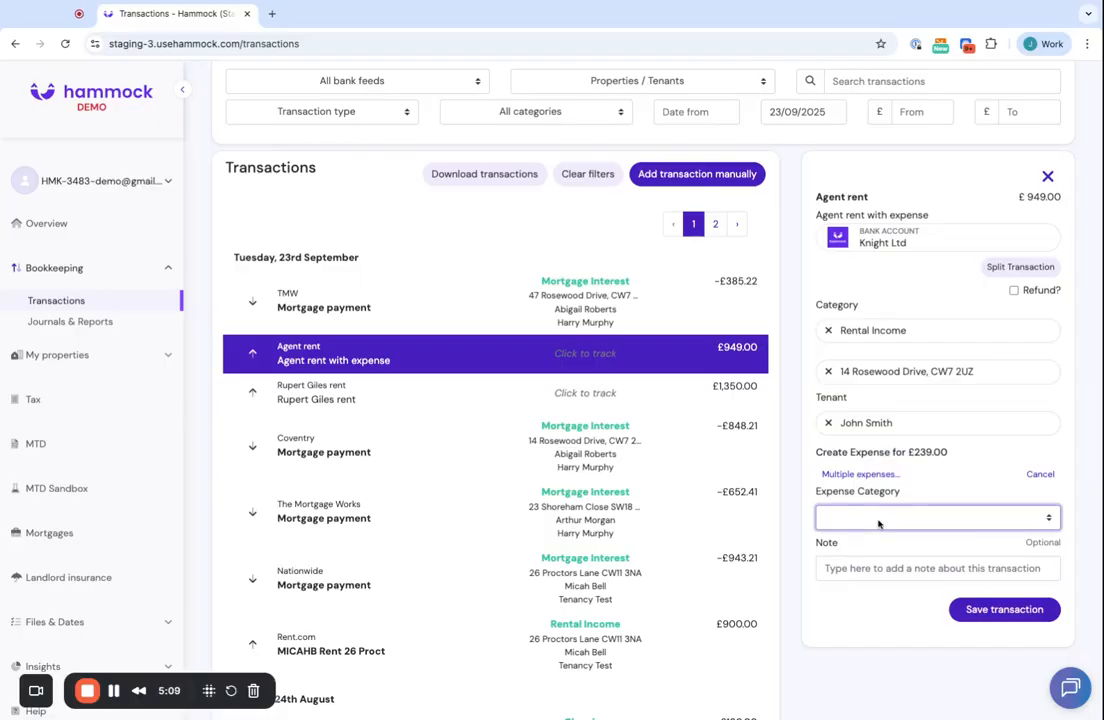
left_click(875, 540)
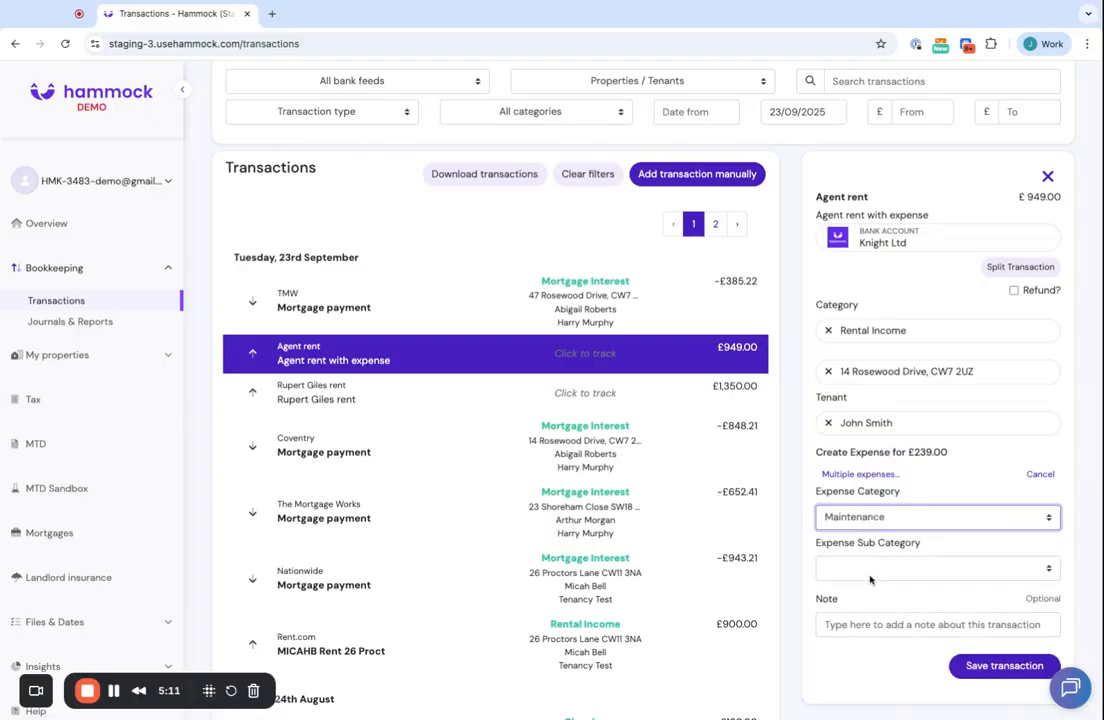
left_click(870, 578)
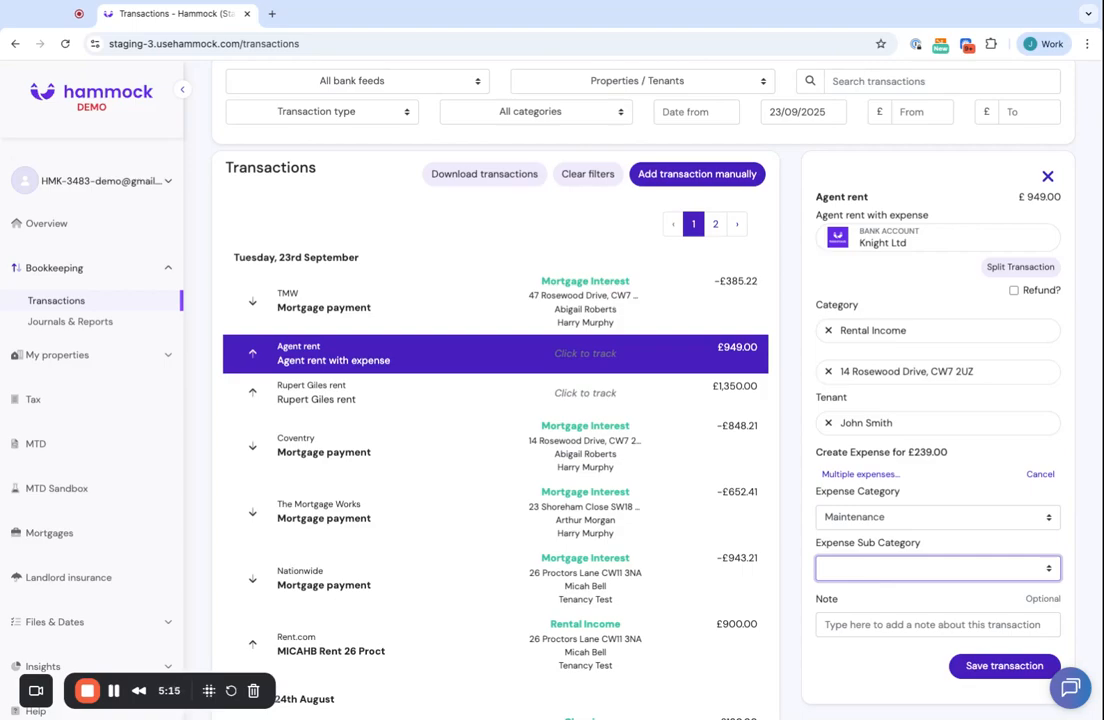
left_click(861, 504)
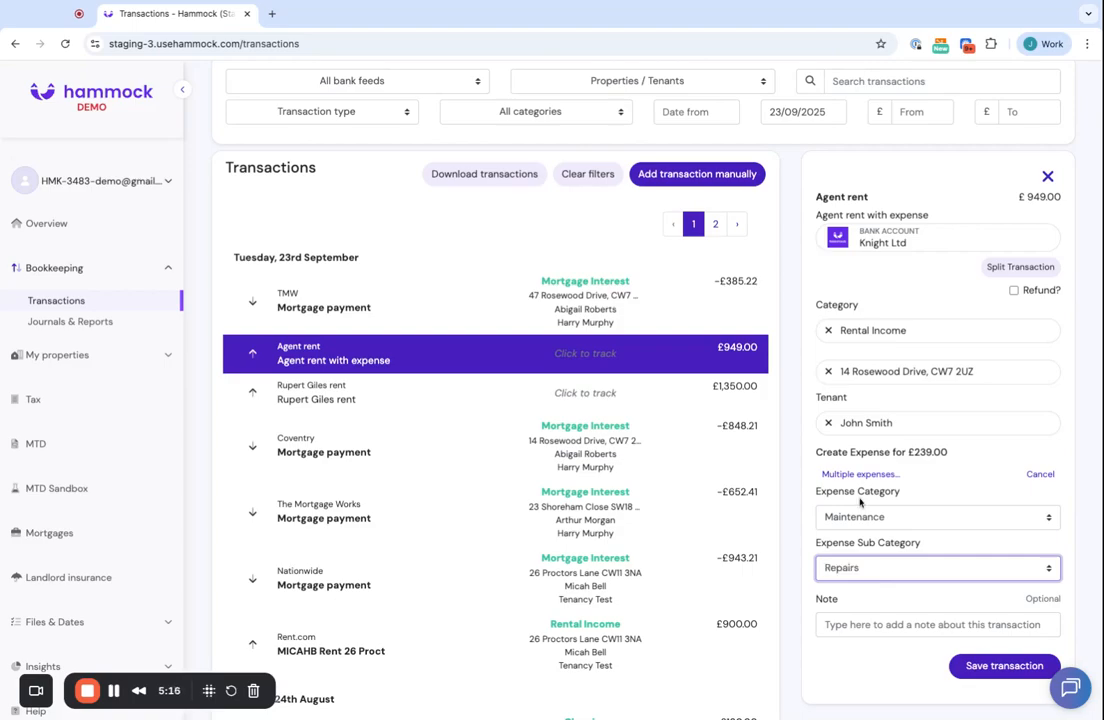
left_click(996, 666)
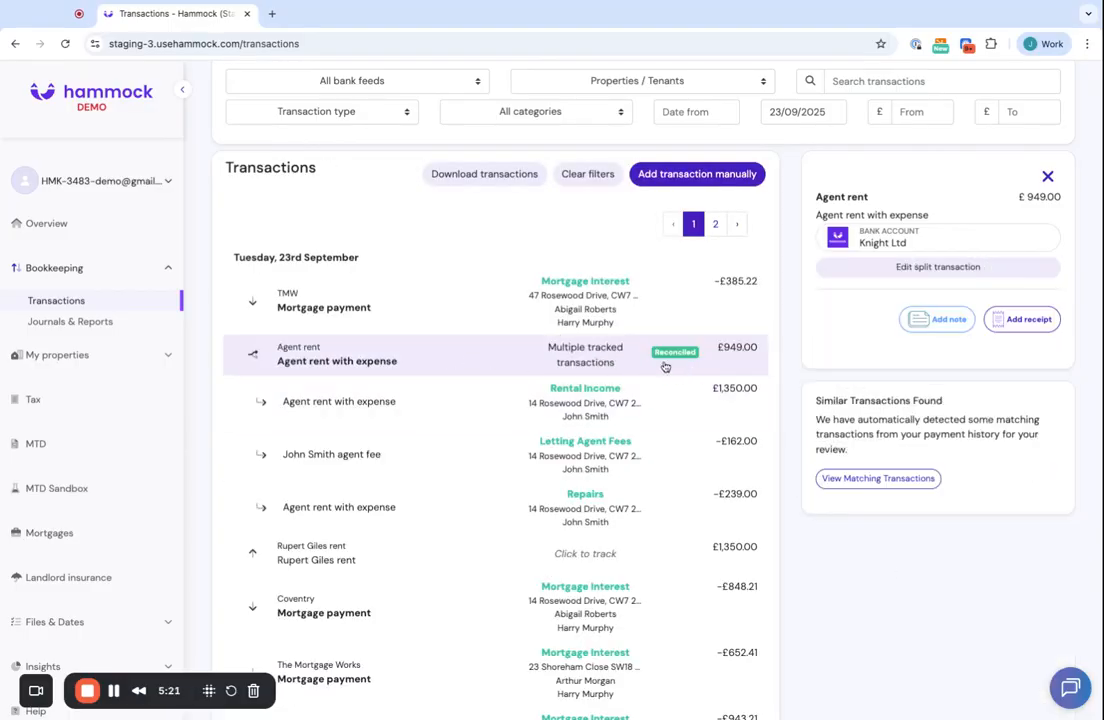
left_click(538, 355)
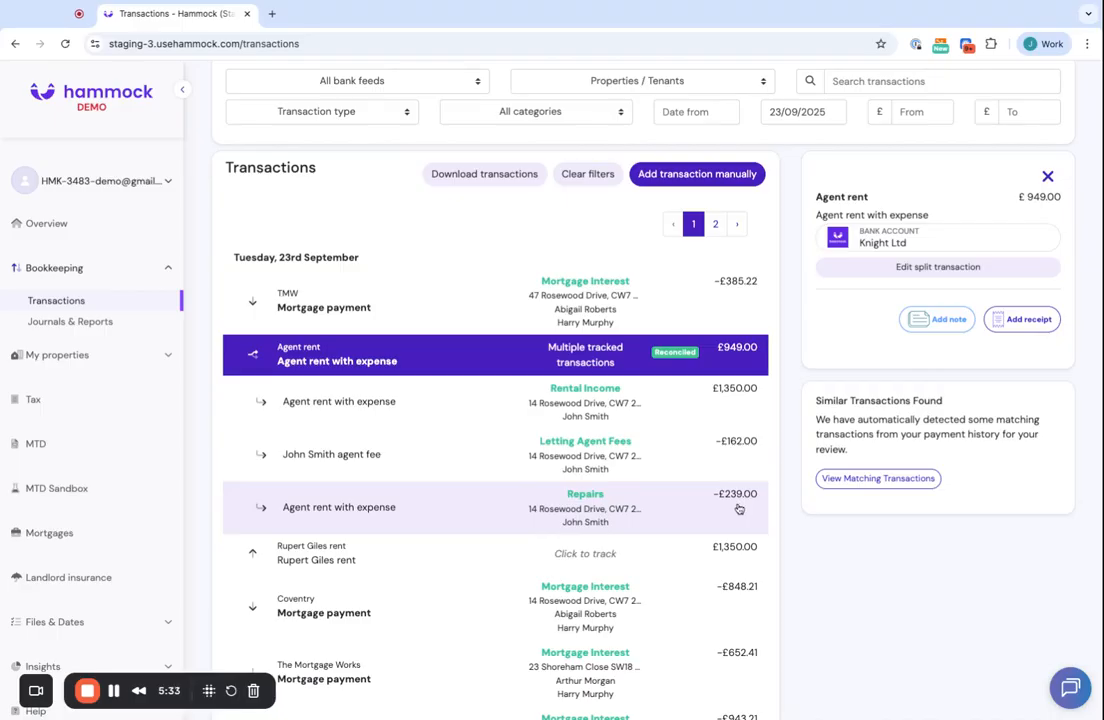
- Open the same tenant's tenancy page from the tenancies list and check the September rent entry in the rent transactions table
left_click(150, 355)
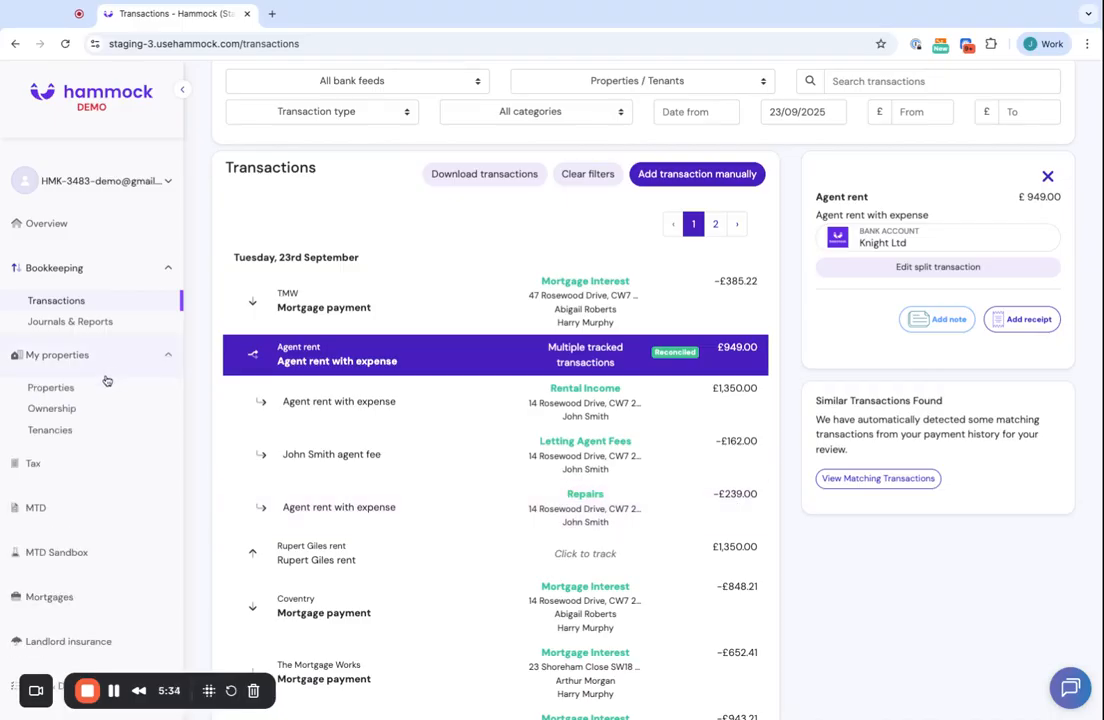
left_click(91, 430)
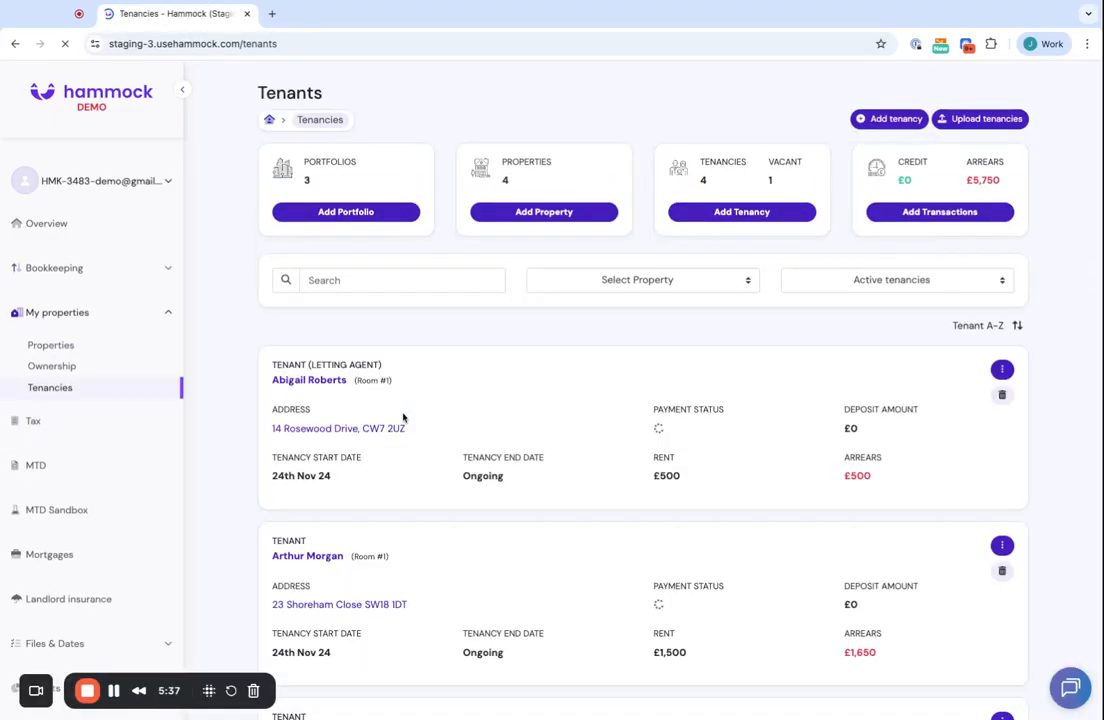
scroll(538, 517, "down", 4)
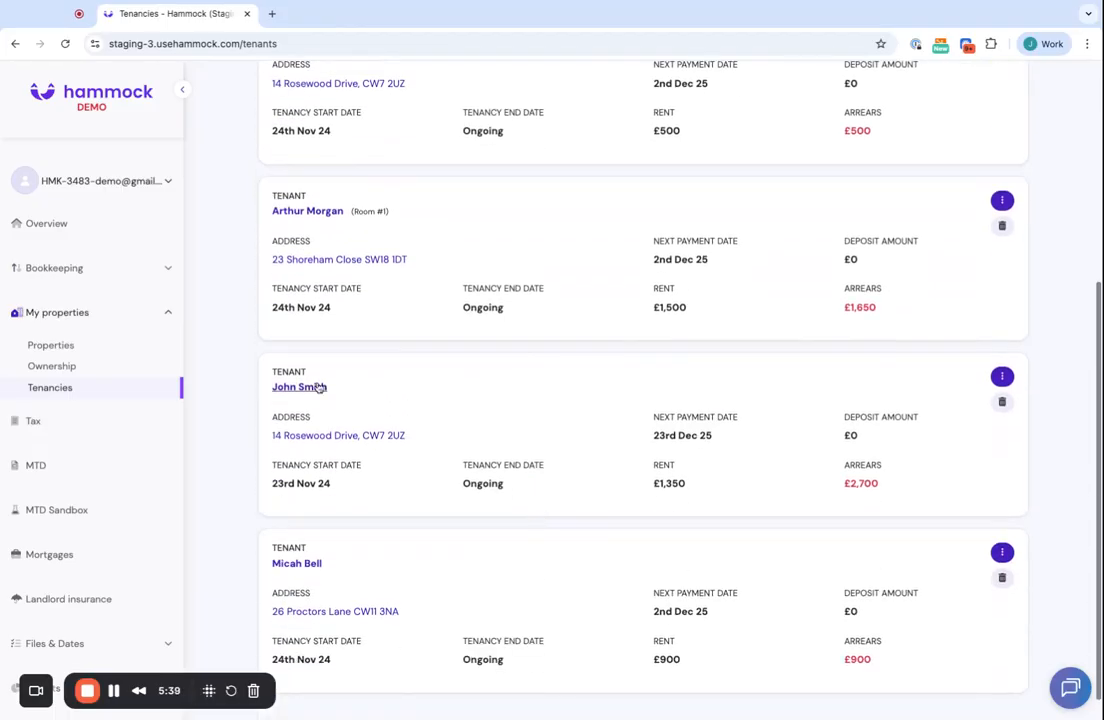
left_click(305, 388)
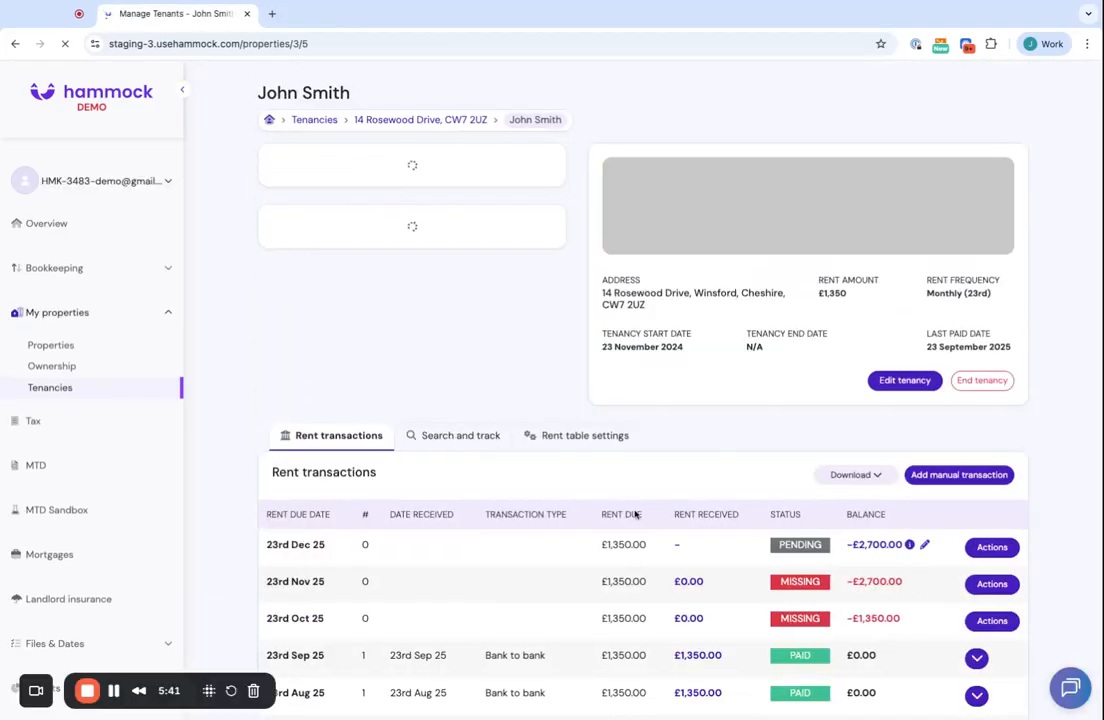
scroll(634, 514, "down", 2)
scroll(522, 512, "up", 1)
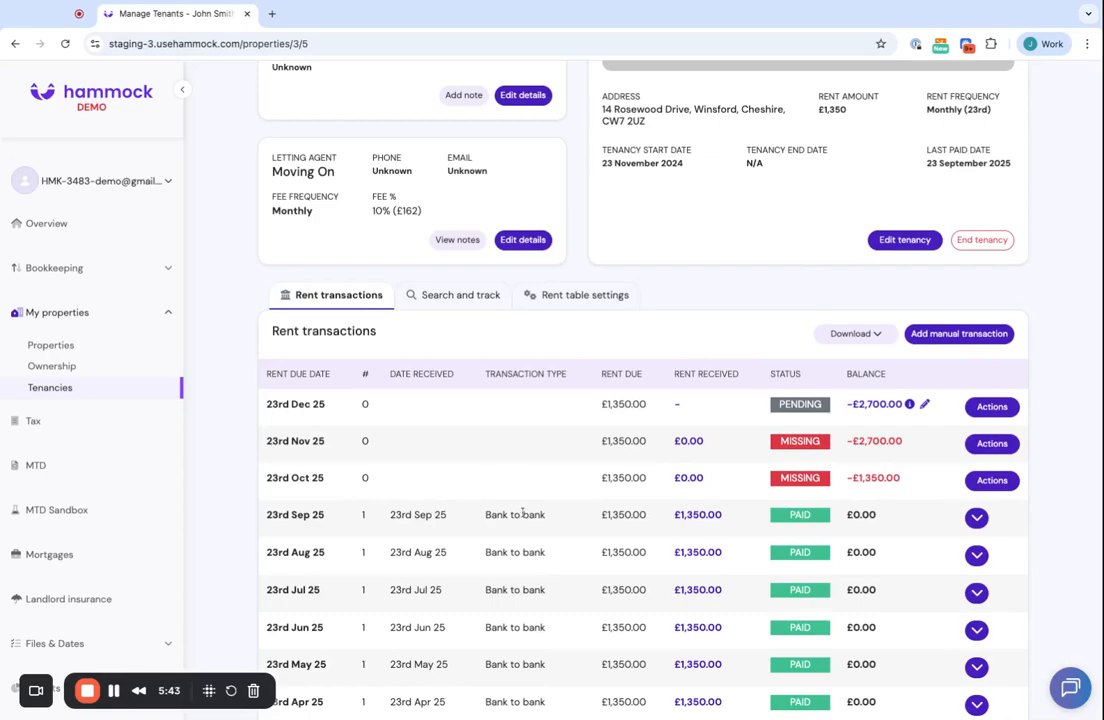